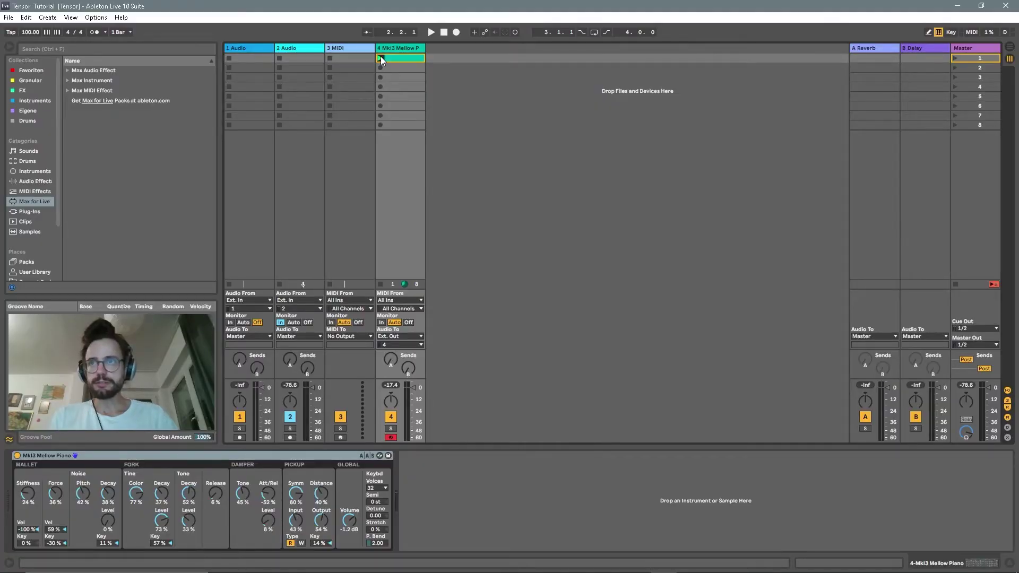
Check the Track, Sync and Remote settings of the Tensor MIDI input and output ports in the preferences
click(380, 58)
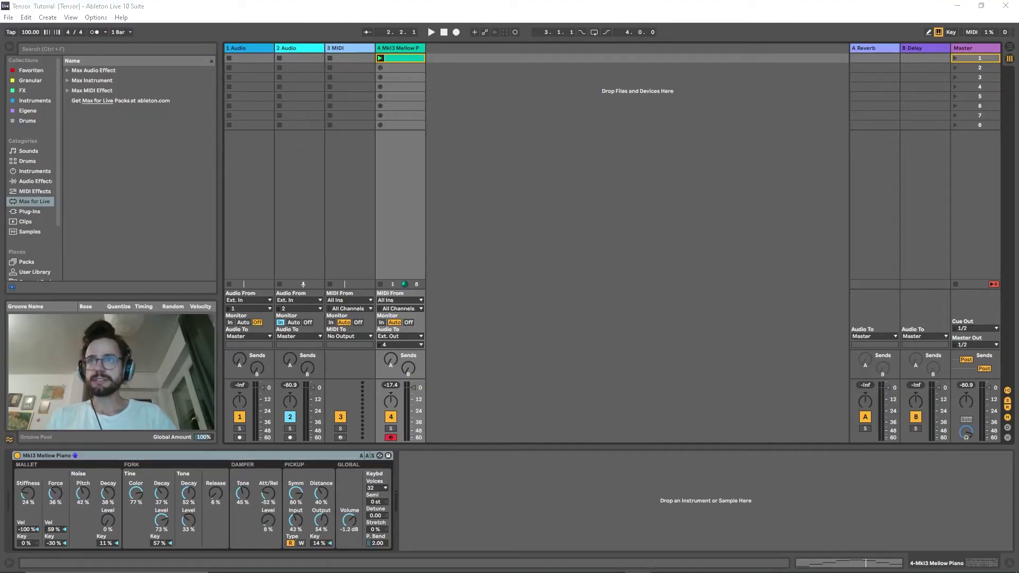
key(ctrl+comma)
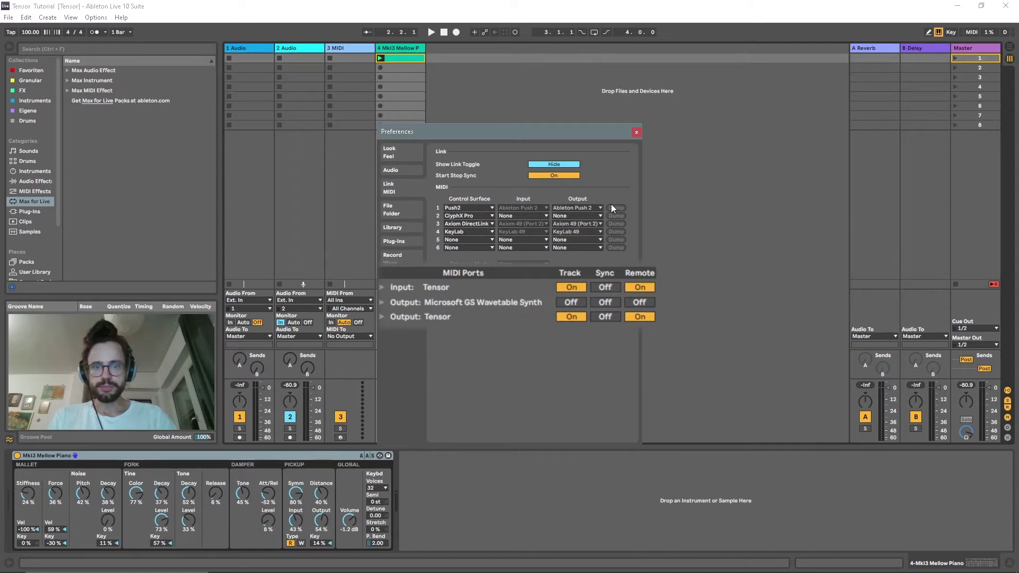
click(636, 133)
Route the MIDI output of the 3 MIDI track to Tensor
click(346, 48)
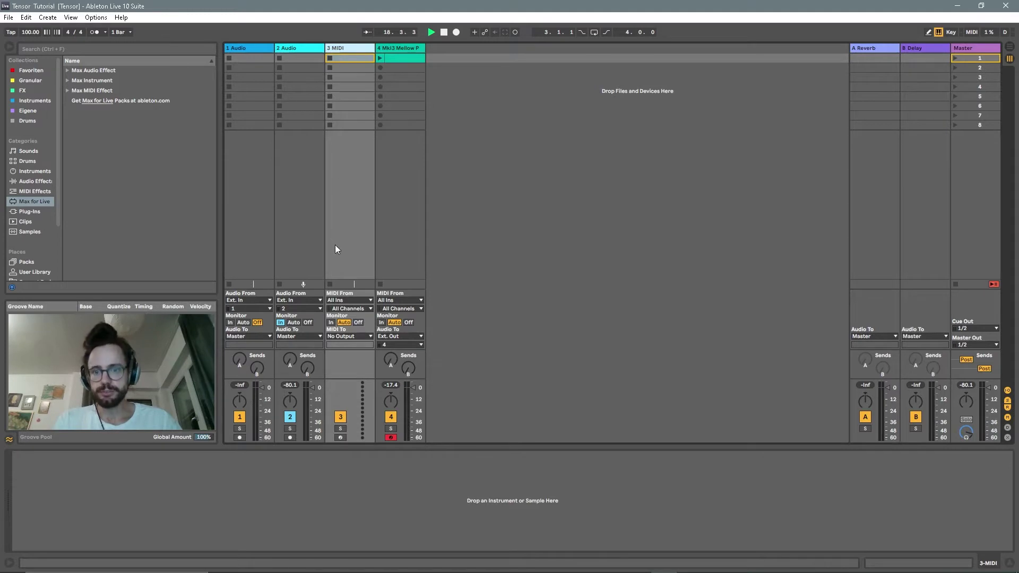
click(337, 336)
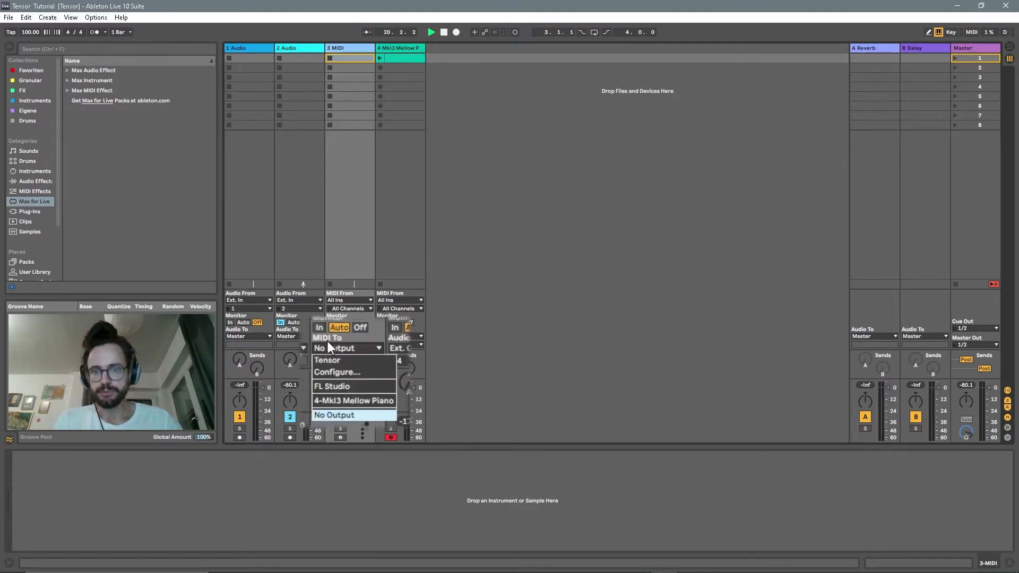
click(508, 323)
click(340, 348)
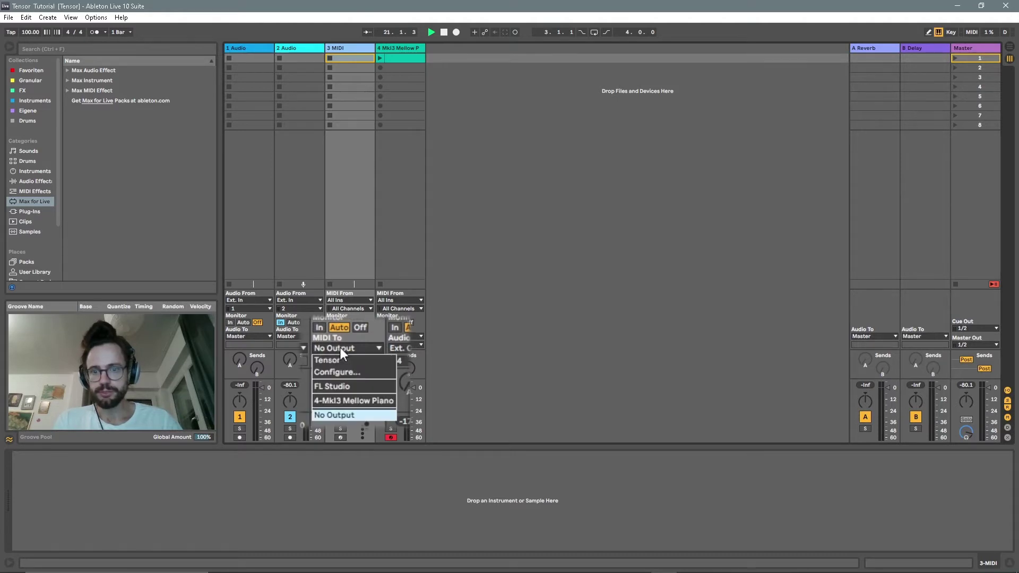
click(339, 360)
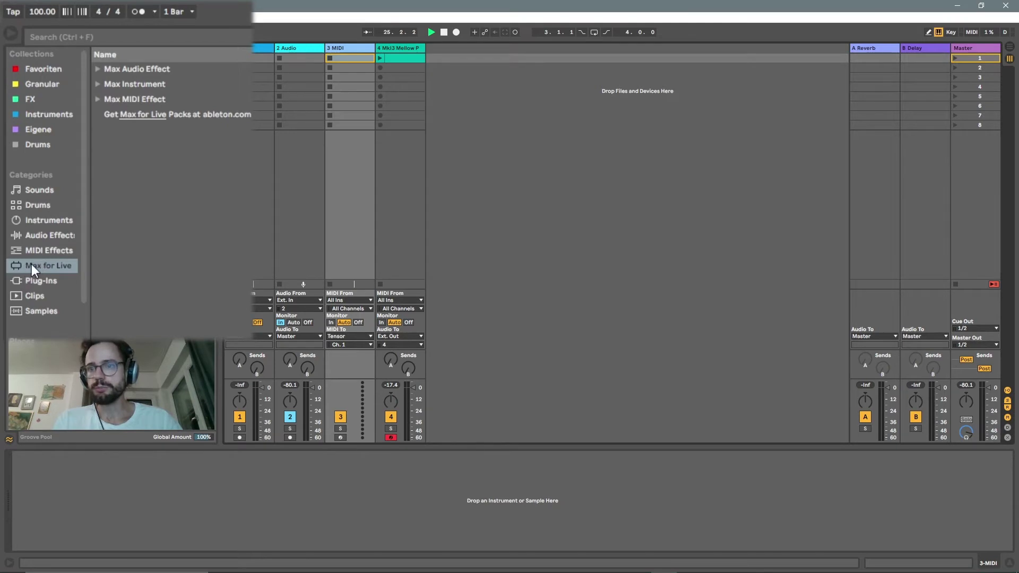
Add the blank Max Midi Effect device to the 3 MIDI track and open it for editing in Max
click(98, 99)
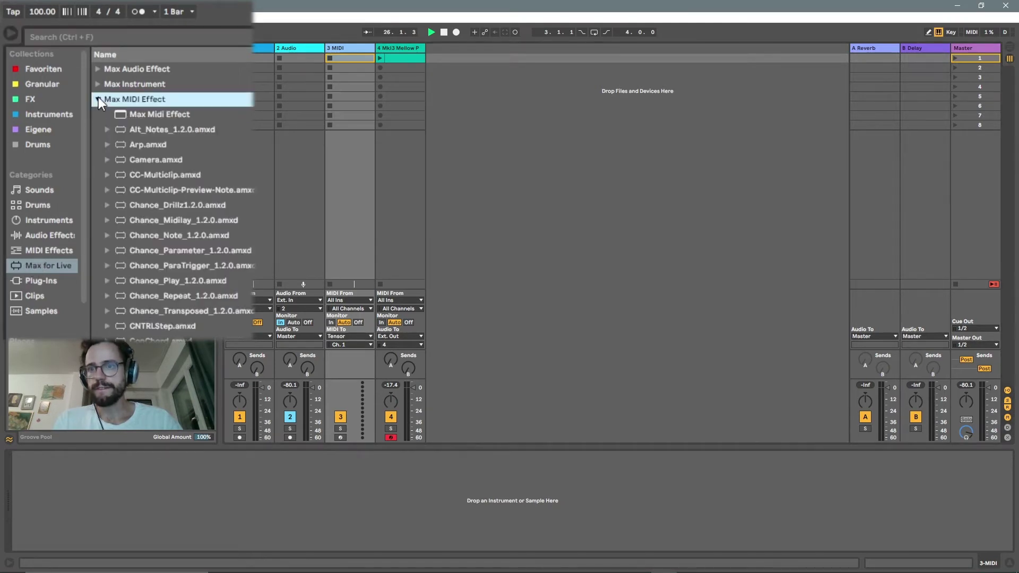
click(141, 117)
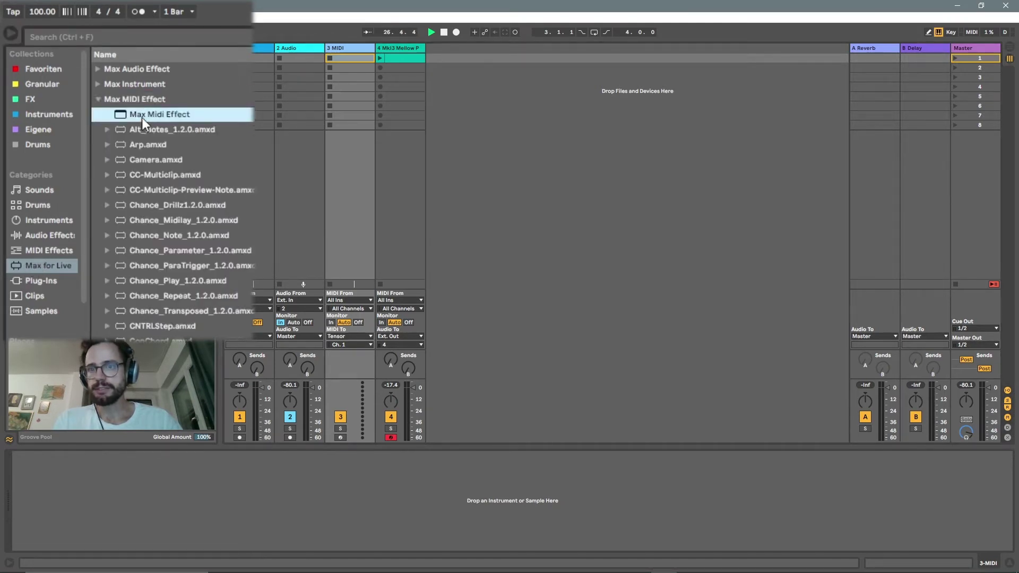
drag(141, 117, 79, 509)
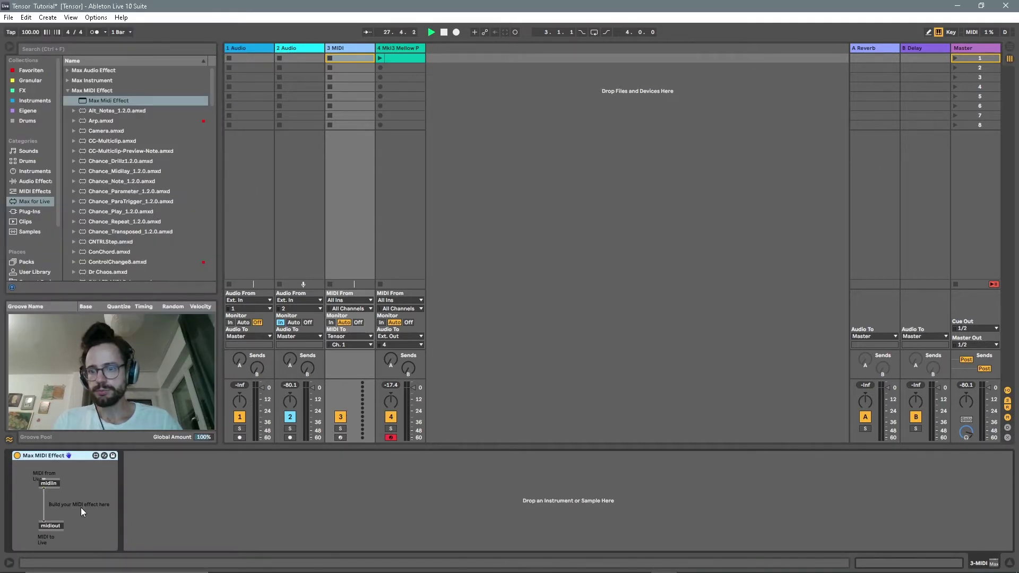
click(104, 456)
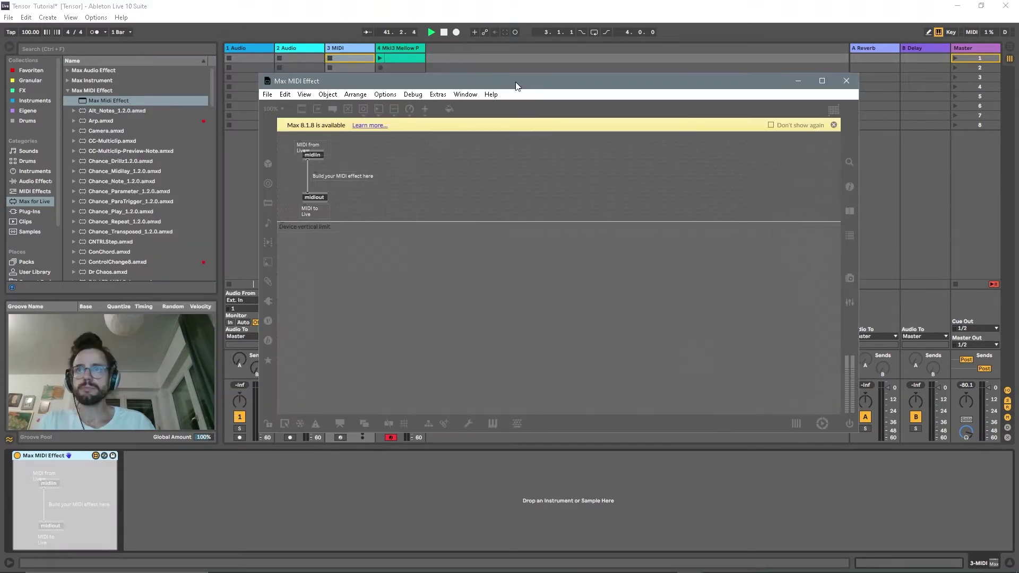
Delete all default objects and comments from the patcher, including midiin, midiout and the vertical limit note
click(371, 244)
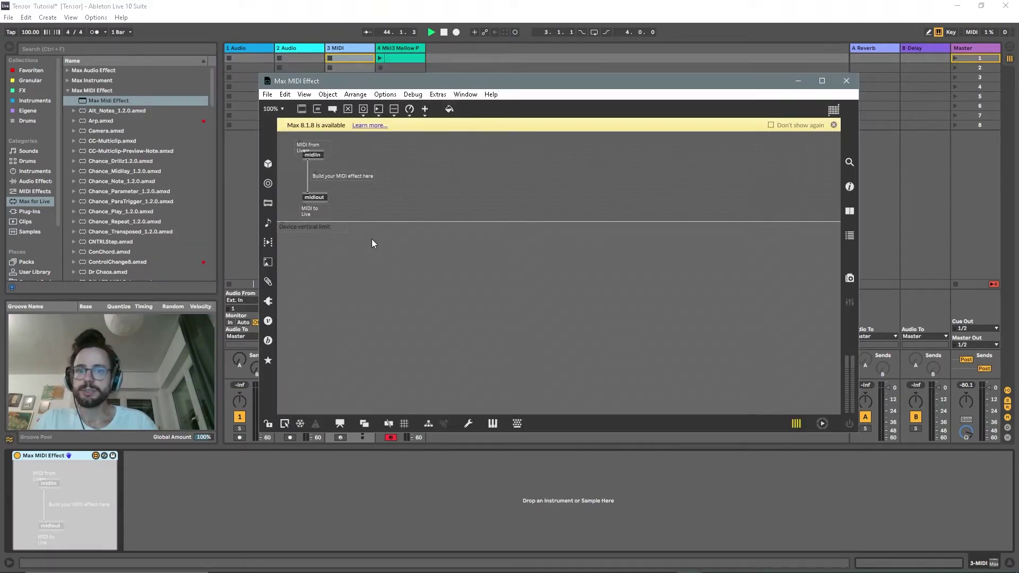
drag(372, 243, 283, 153)
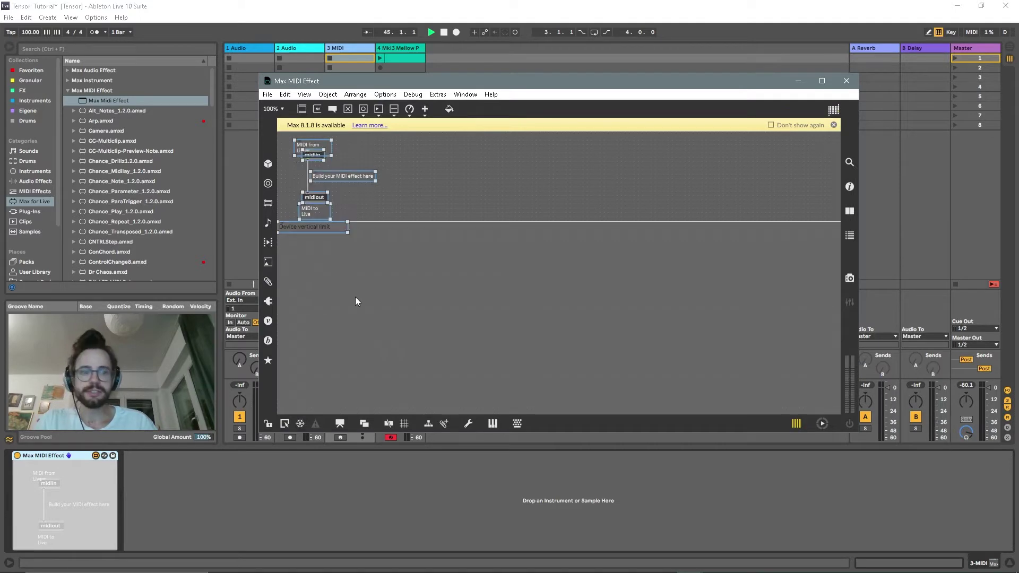
key(Delete)
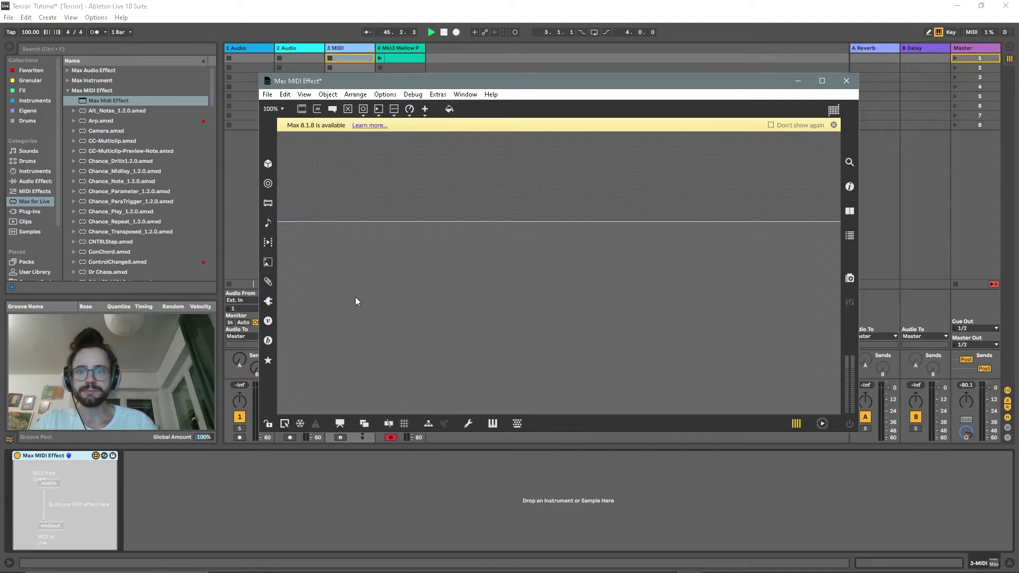
Show the patcher's own attributes in the inspector and enable Open in Presentation
click(850, 187)
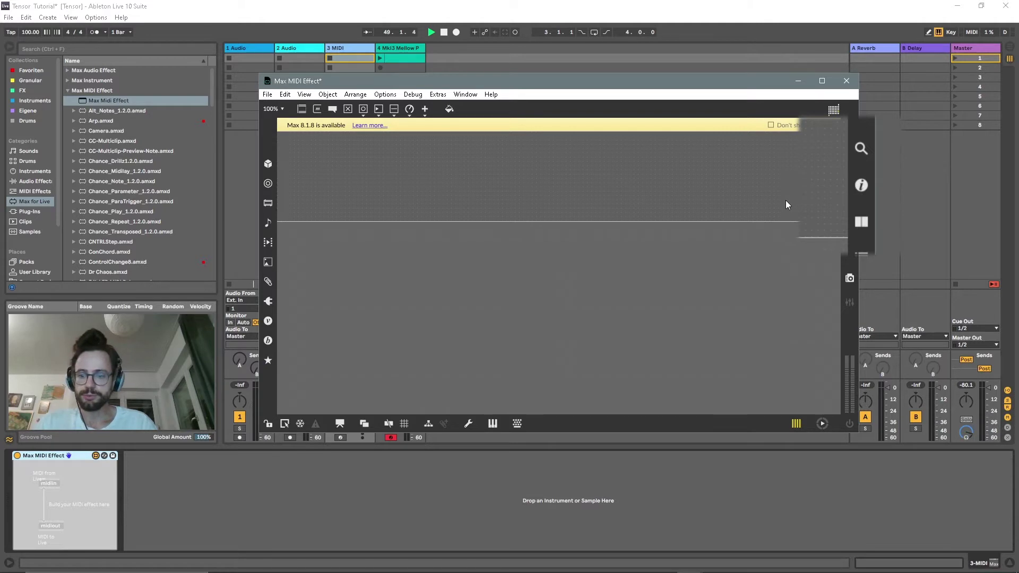
key(ctrl+l)
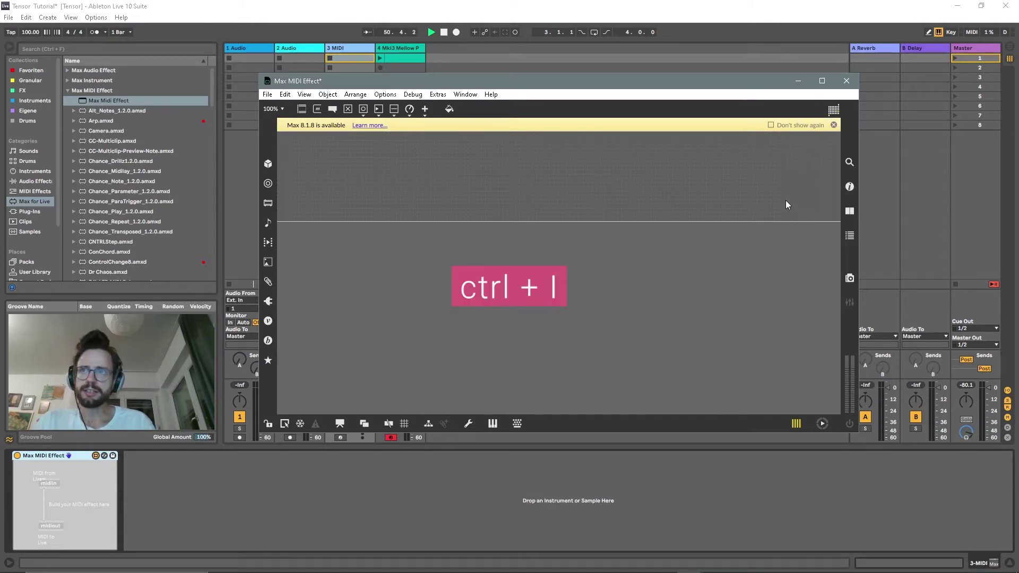
key(ctrl+i)
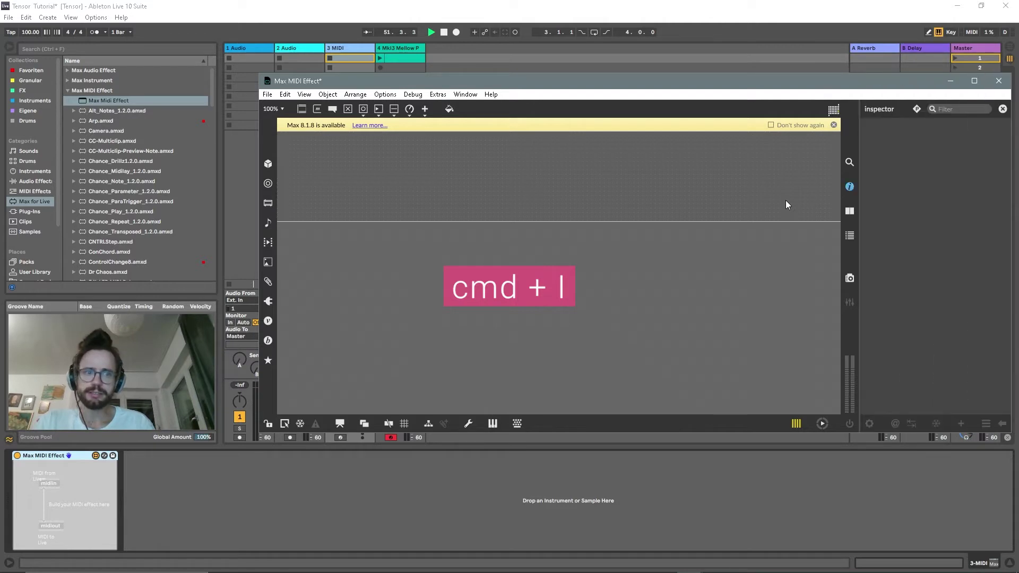
drag(817, 89, 788, 90)
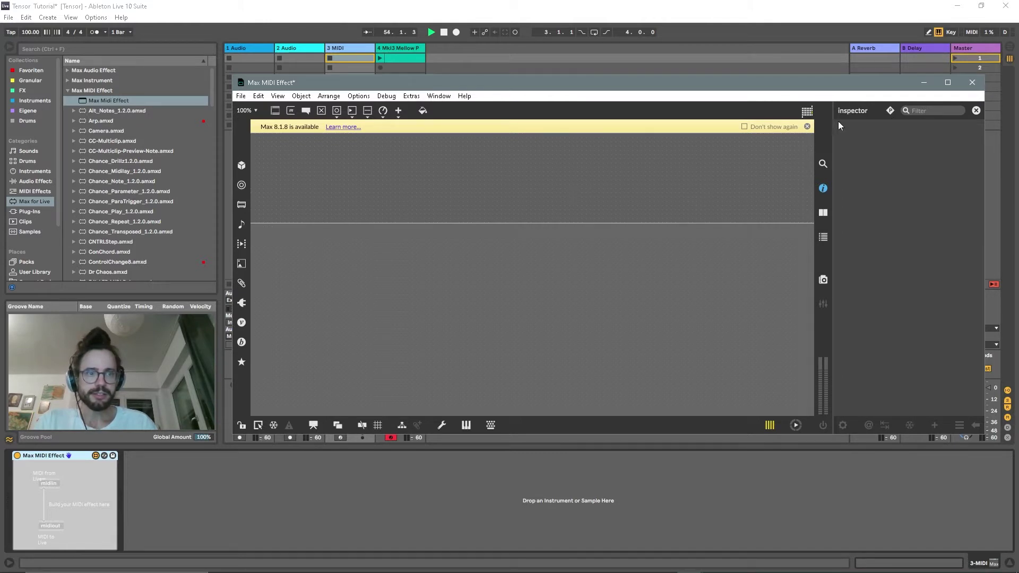
click(890, 110)
scroll(883, 276, down, 5)
scroll(883, 277, down, 2)
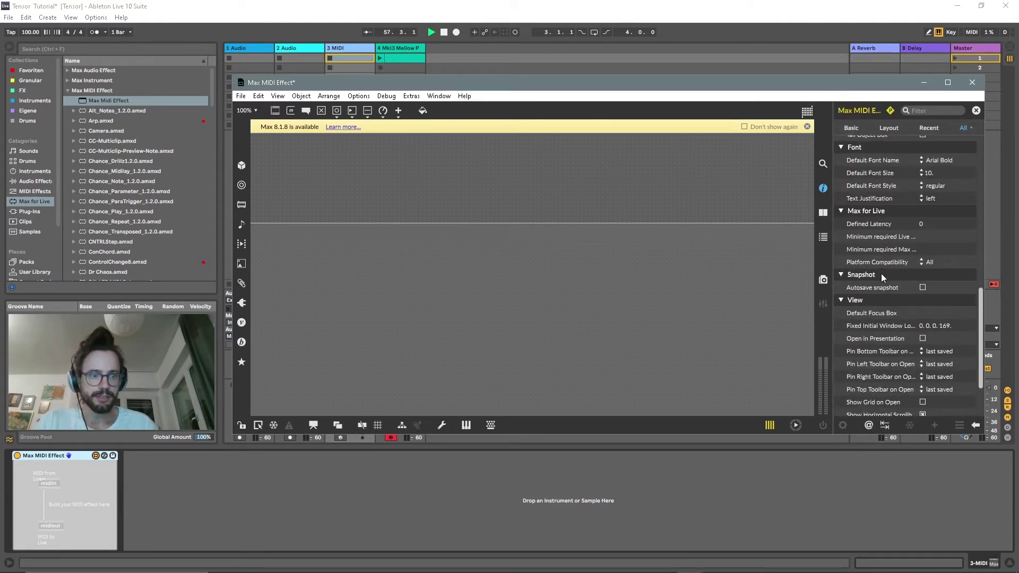
scroll(883, 277, up, 10)
scroll(883, 277, down, 13)
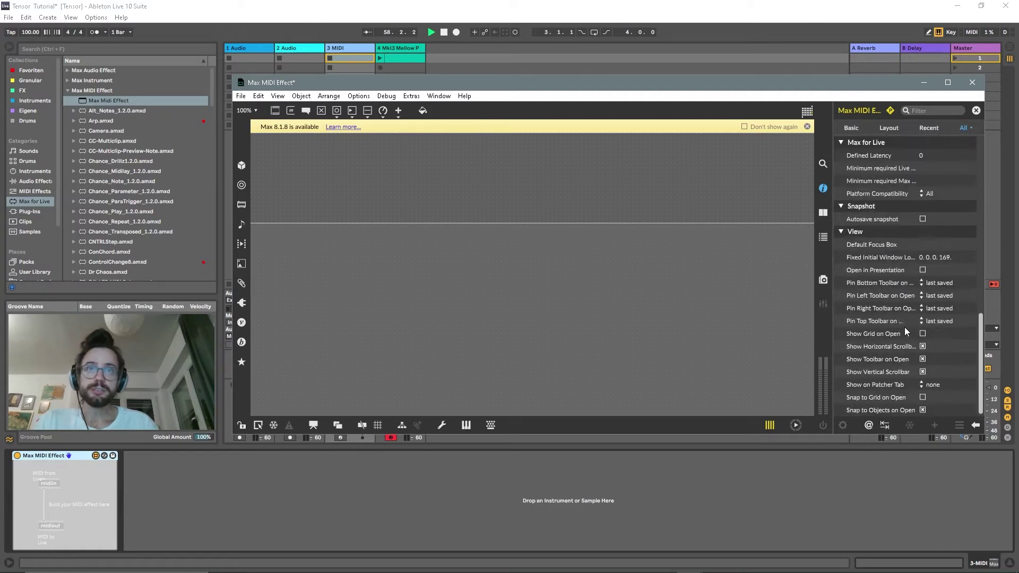
click(923, 271)
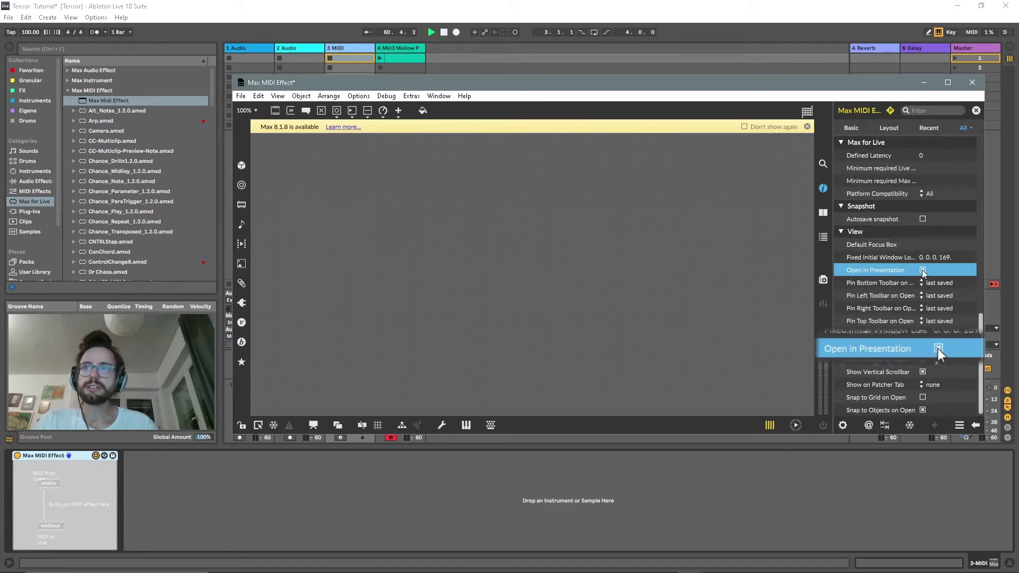
Save the device under the name Tensor_MIDI in the Max MIDI Effect folder
click(241, 97)
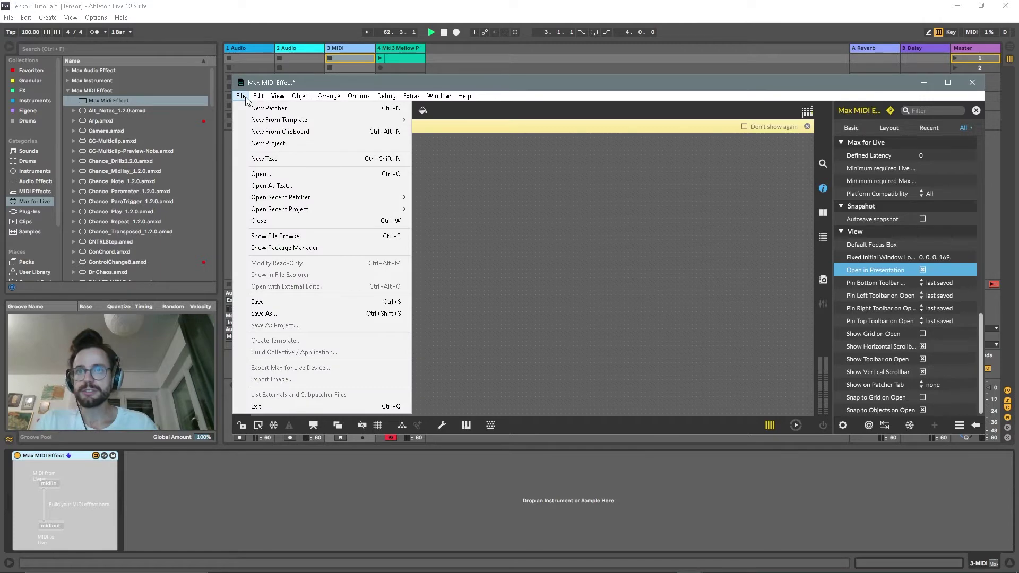
click(263, 313)
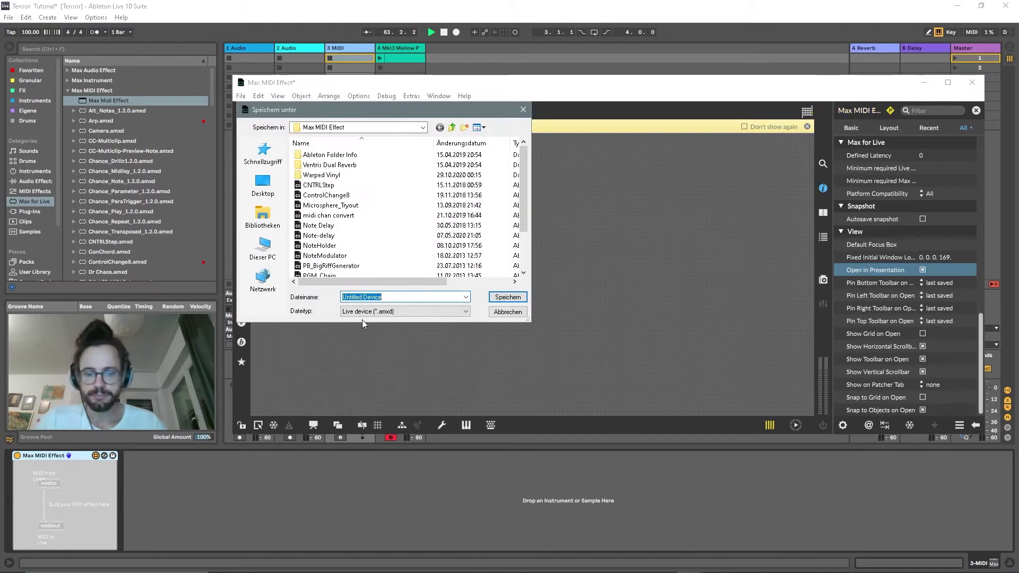
text(Tensor)
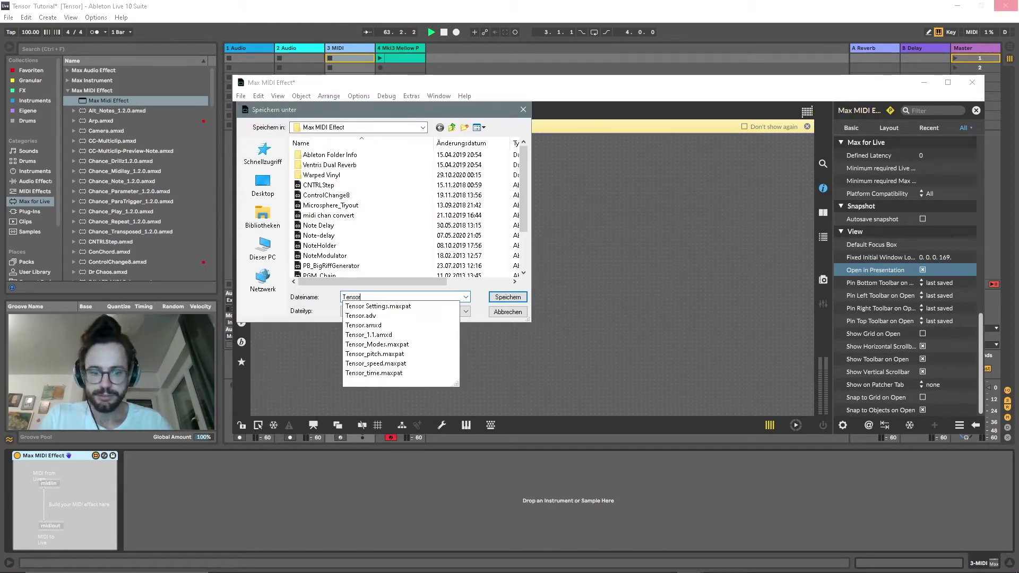
key(Return)
key(Return)
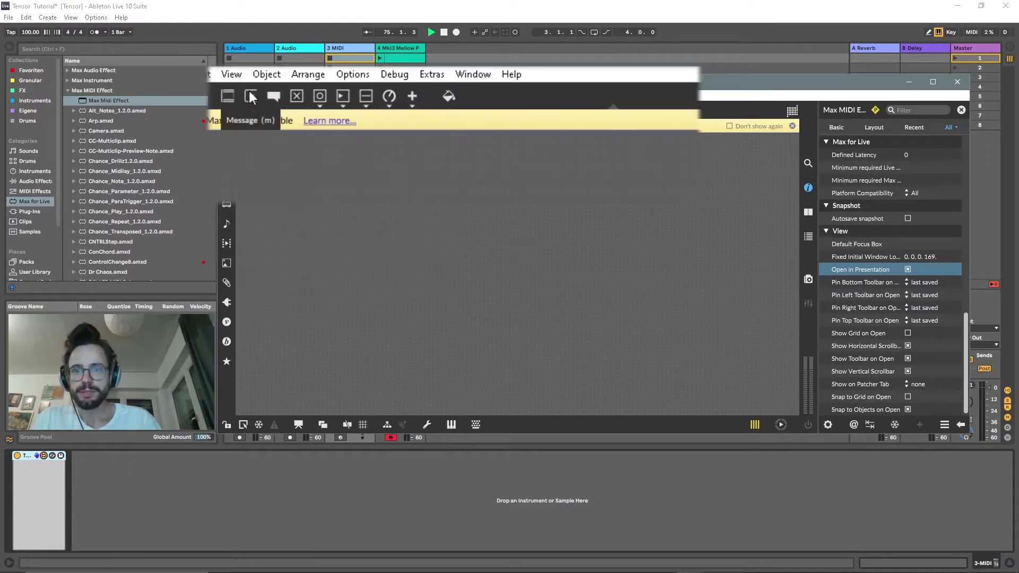
Add a live.dial object to the patcher and place it near the patcher's upper-left corner
click(388, 96)
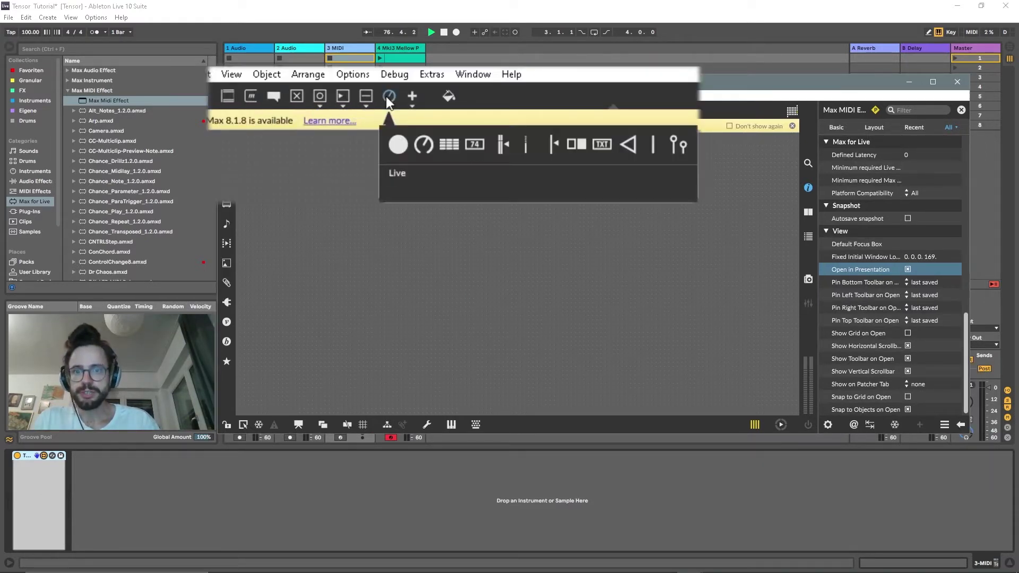
click(423, 144)
click(529, 291)
drag(530, 293, 287, 176)
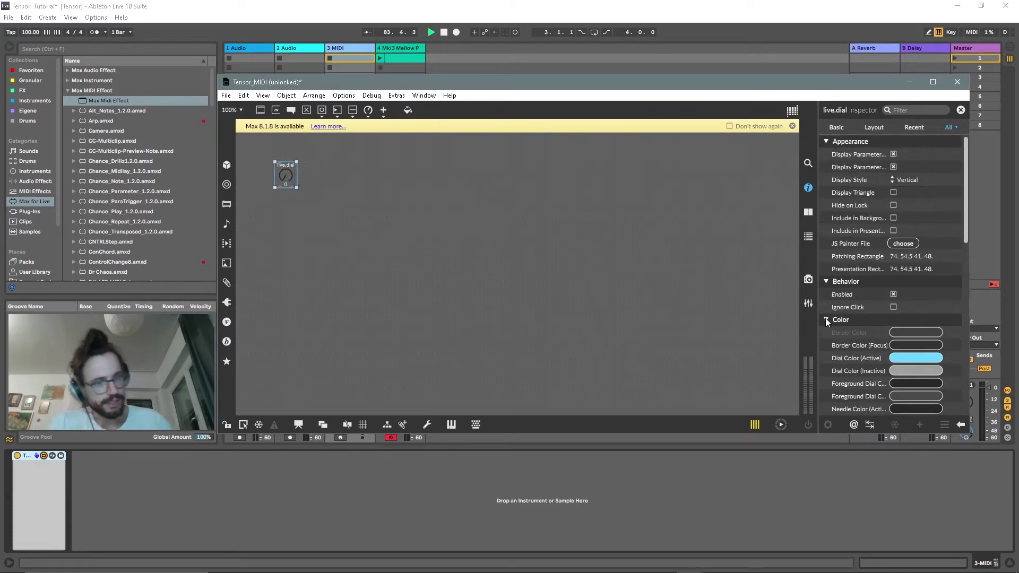
Examine the dial's font, name and parameter attributes in the inspector, and compare them with the patcher's own attributes
scroll(890, 327, down, 5)
scroll(889, 326, down, 3)
scroll(890, 326, up, 4)
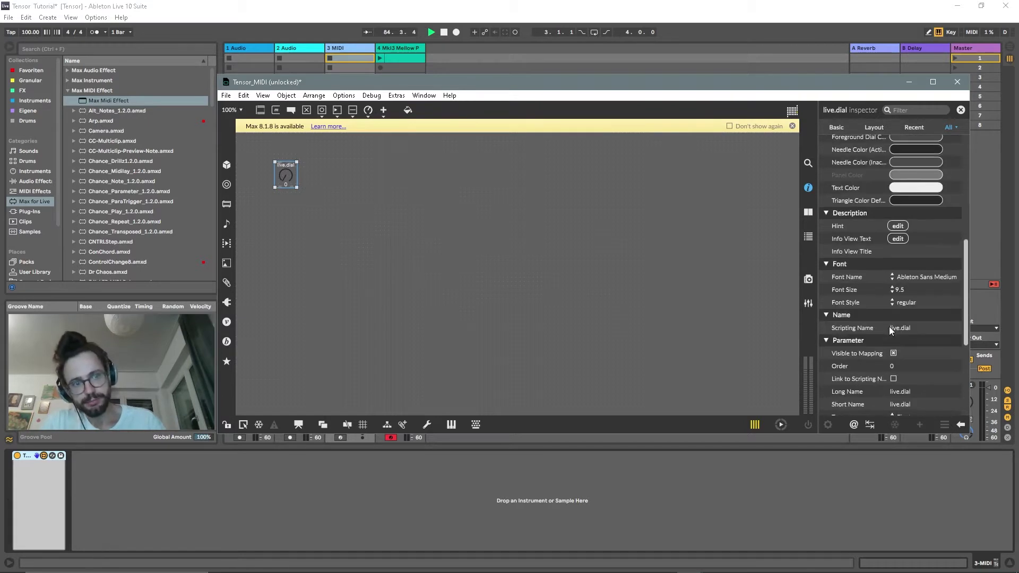
scroll(890, 327, down, 1)
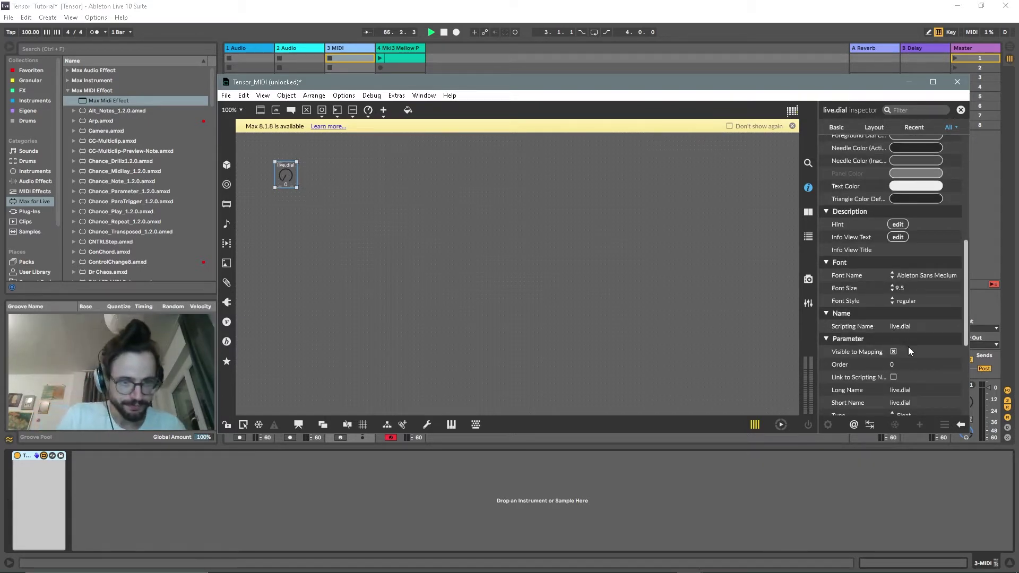
scroll(909, 348, down, 3)
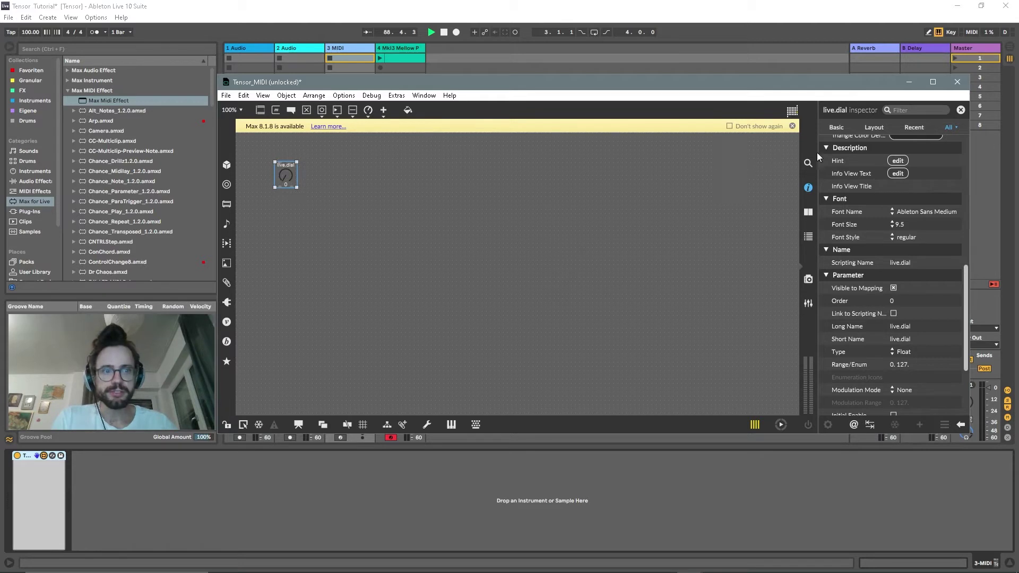
click(808, 188)
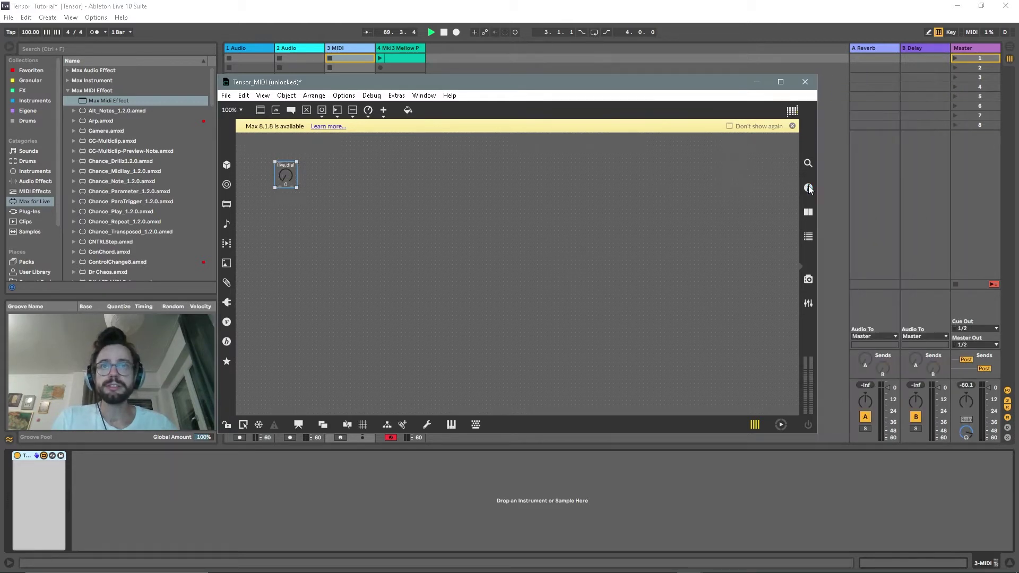
click(808, 188)
click(349, 206)
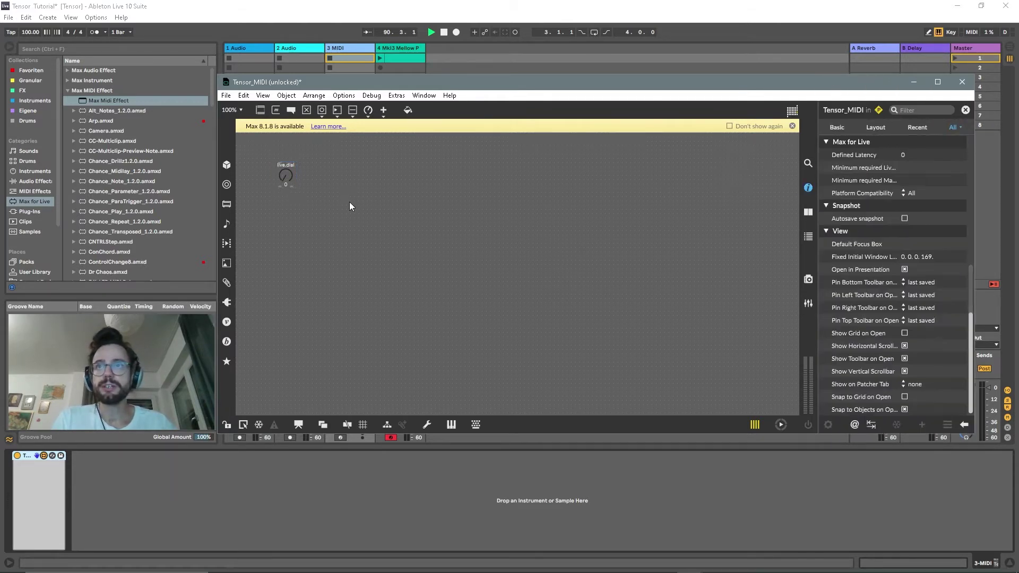
Set both the Long Name and the Short Name of the dial to Speed
click(283, 183)
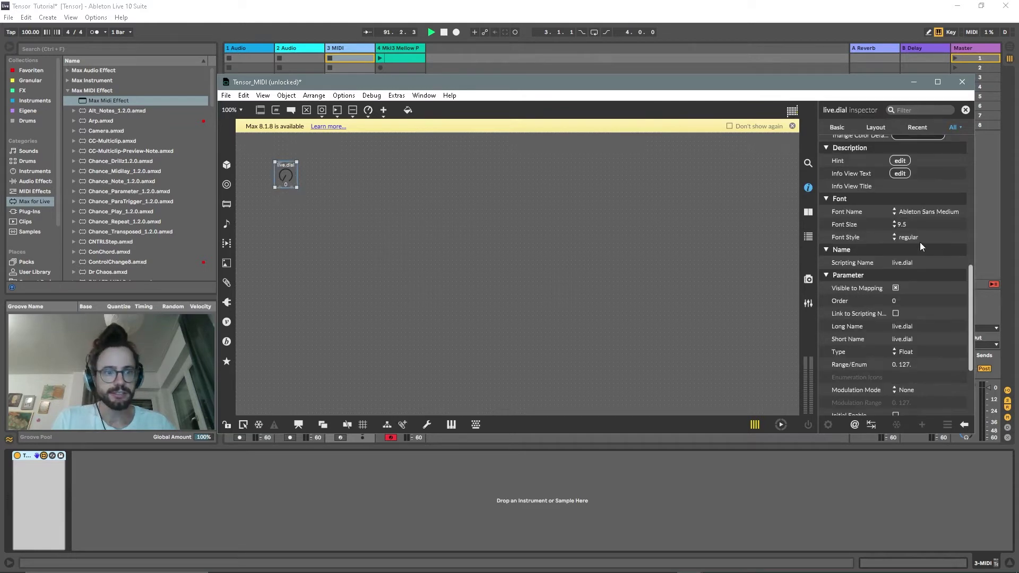
scroll(902, 249, down, 3)
click(895, 256)
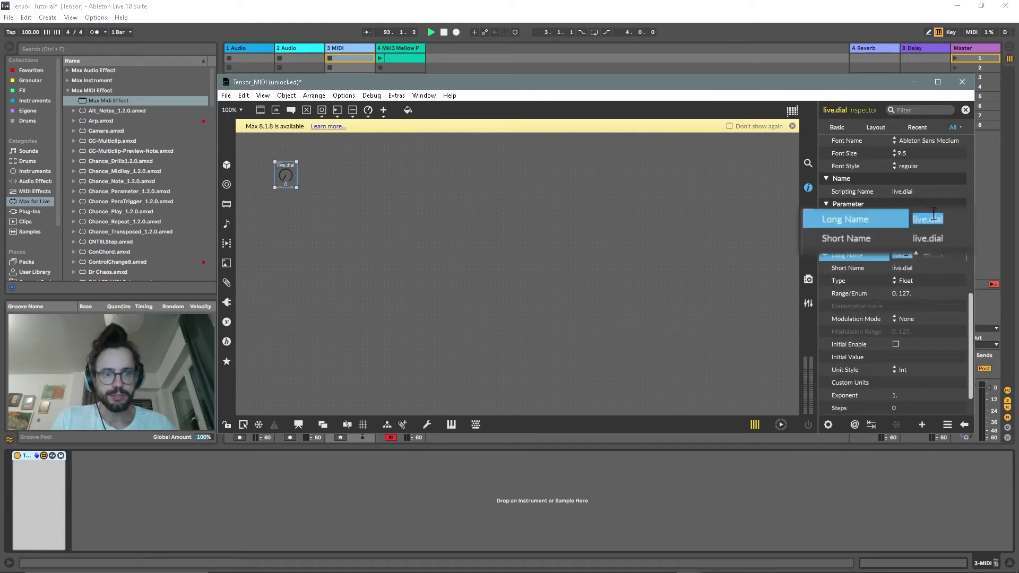
text(S)
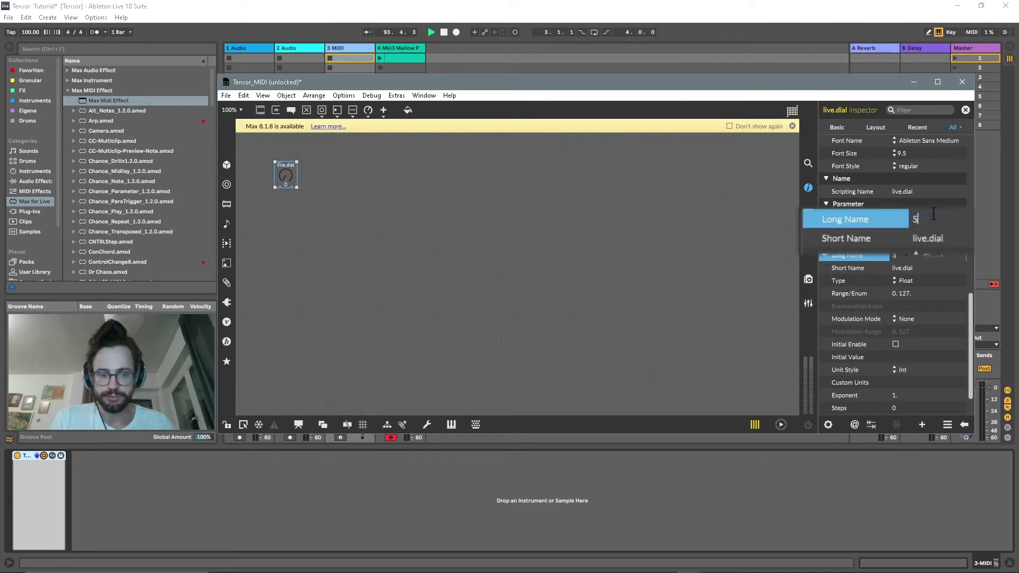
text(peed)
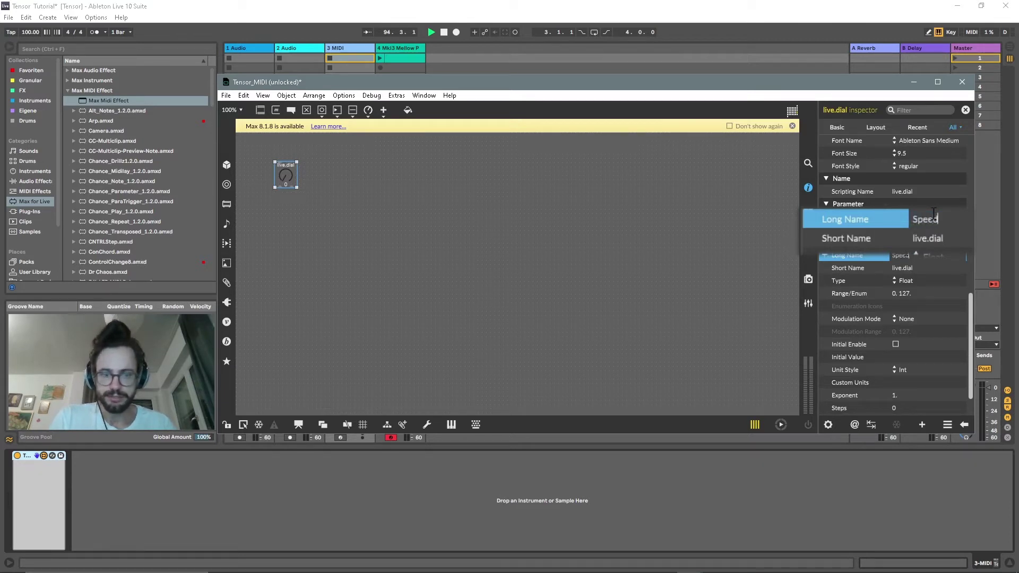
click(937, 239)
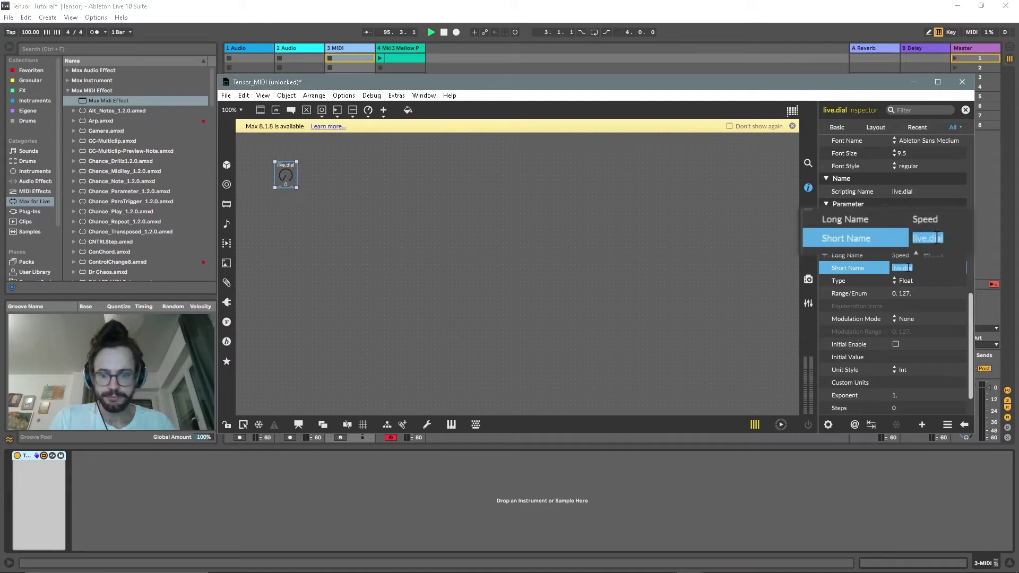
text(Speed)
click(417, 291)
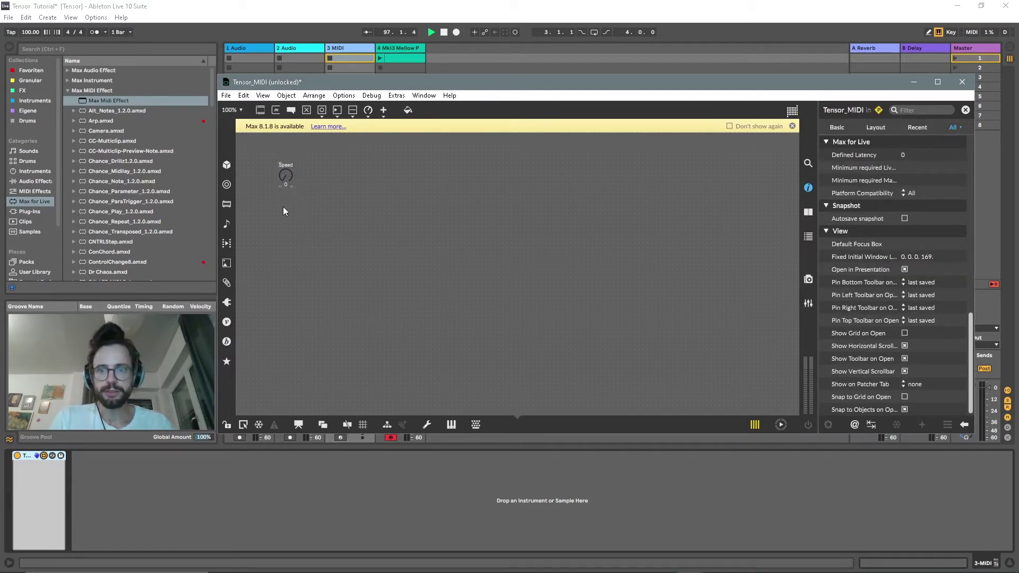
Switch to the browser and open the Tensor Owner's Manual from the Red Panda downloads page to look up the MIDI CC numbers
mouse_move(302, 566)
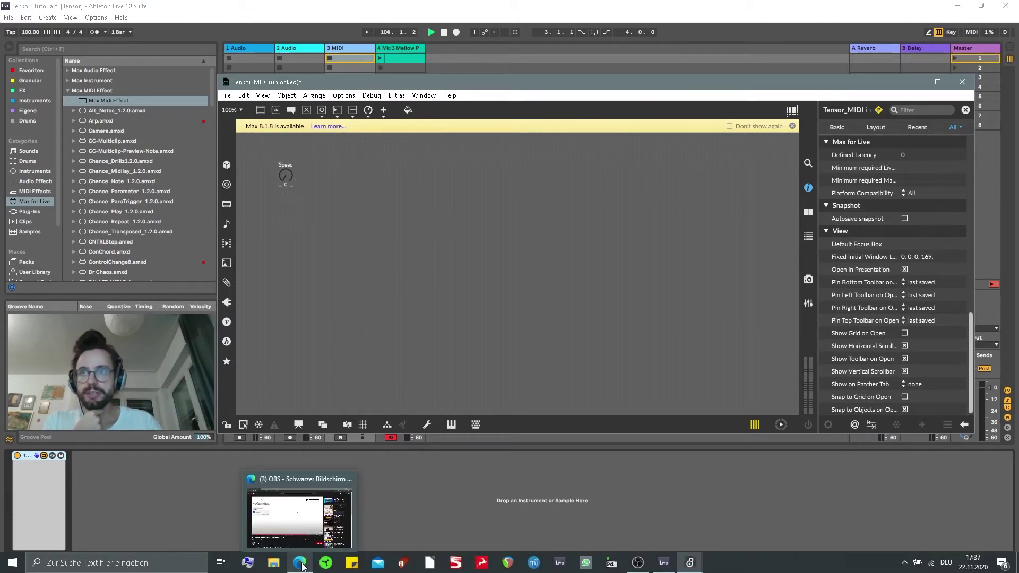
click(302, 566)
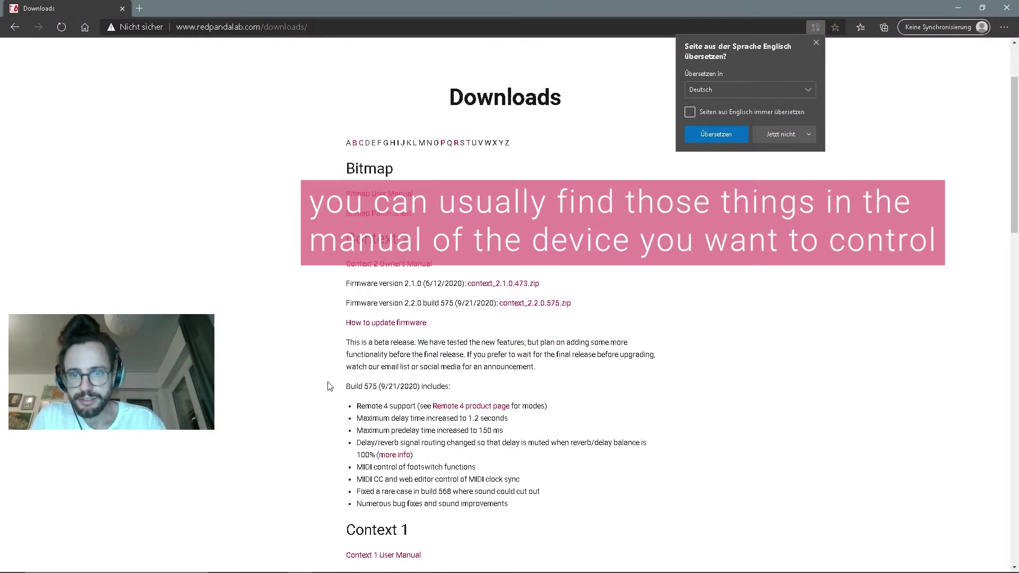
scroll(329, 386, down, 15)
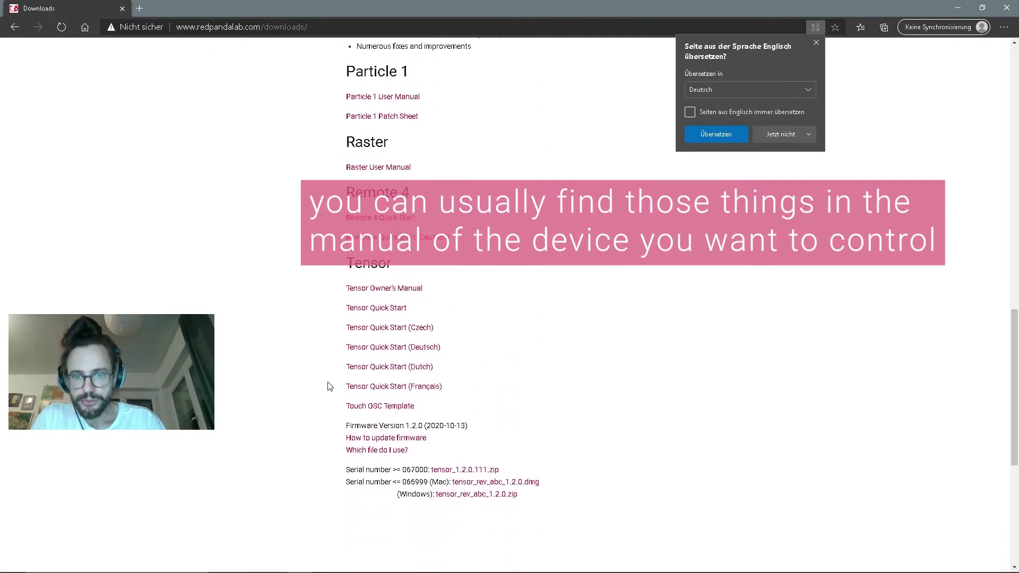
click(375, 288)
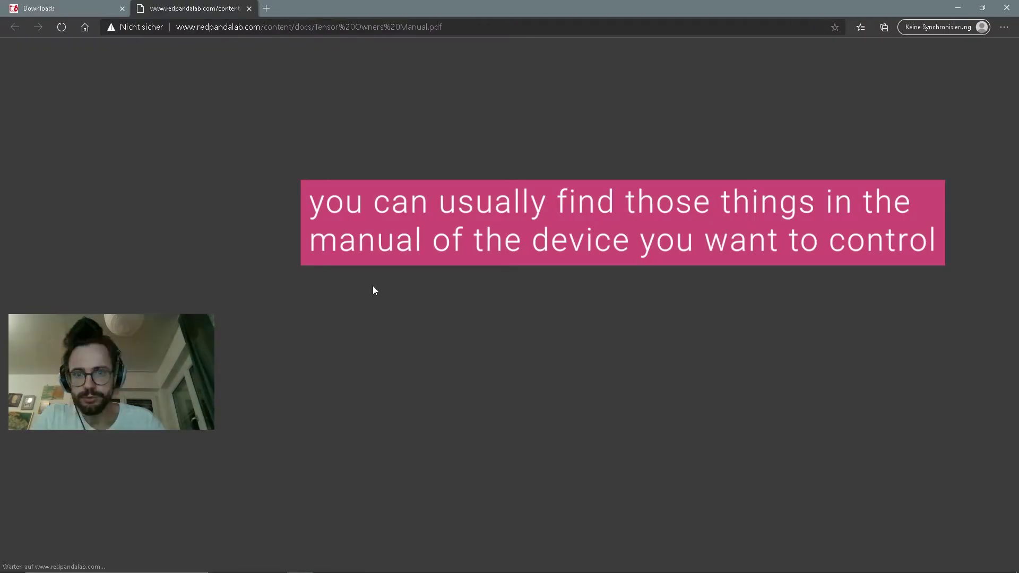
scroll(410, 244, up, 2)
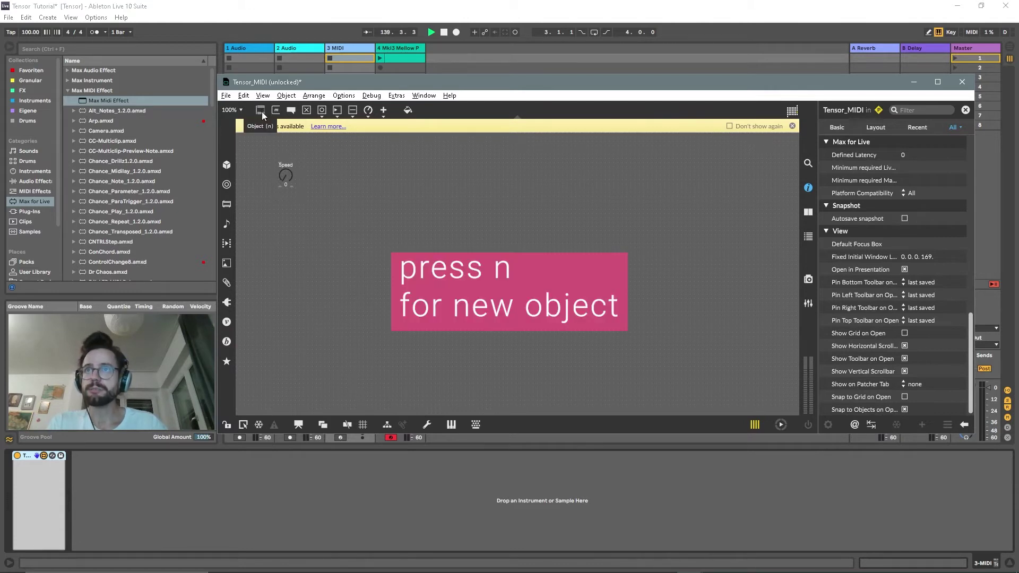
Add a ctlout 20 object and place it just below the Speed dial
key(n)
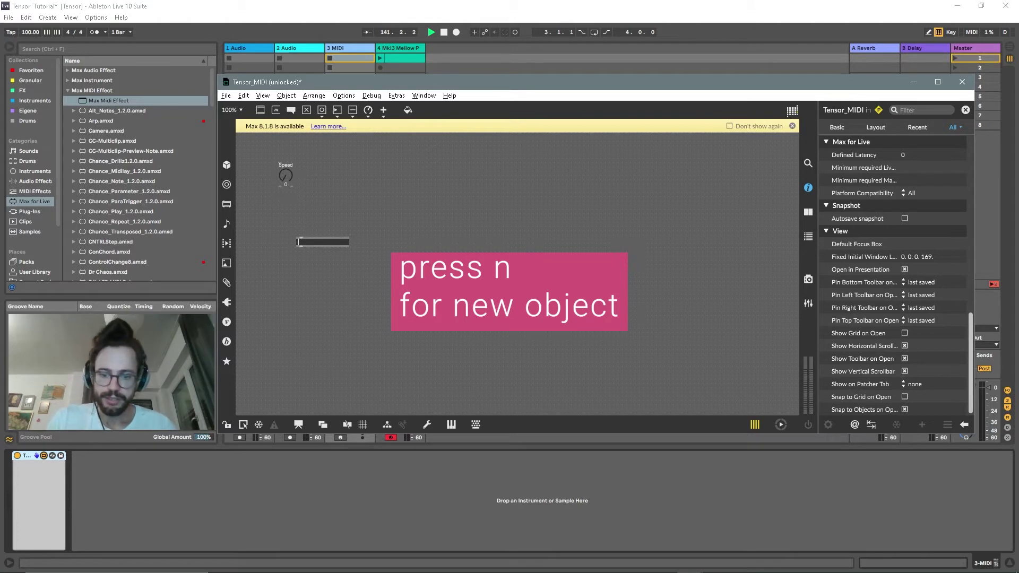
text(ctl)
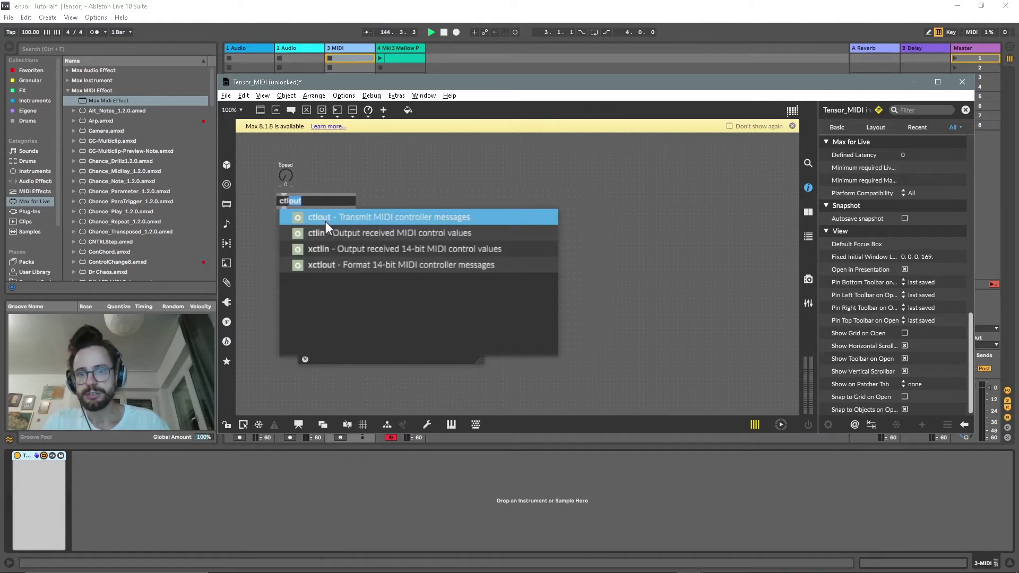
text(out)
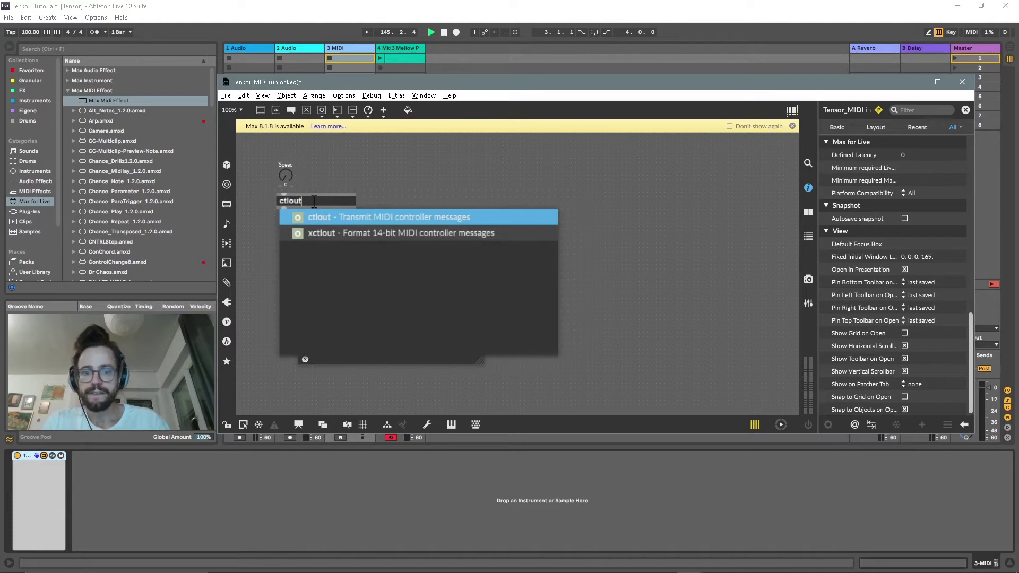
text( 20)
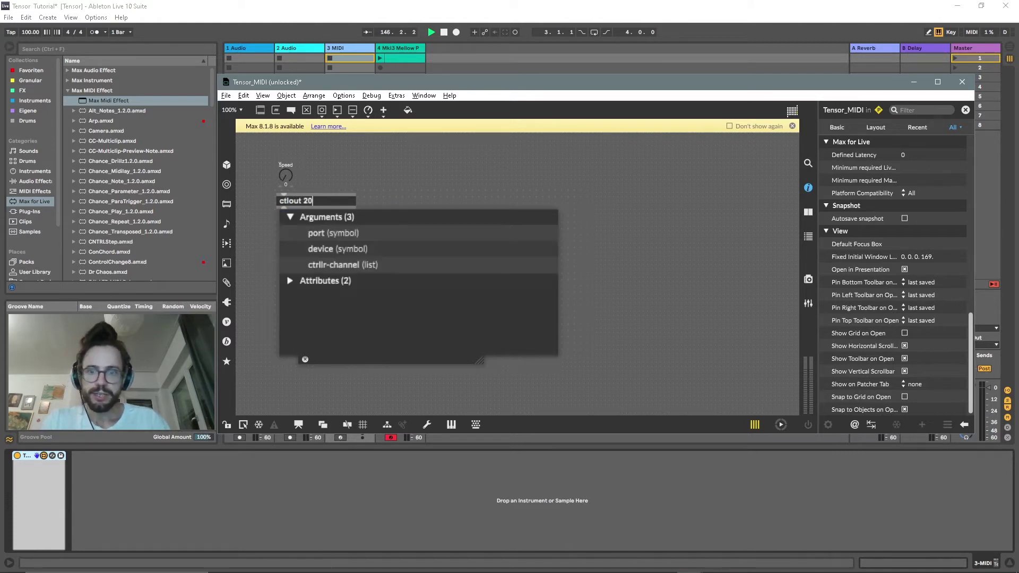
key(Return)
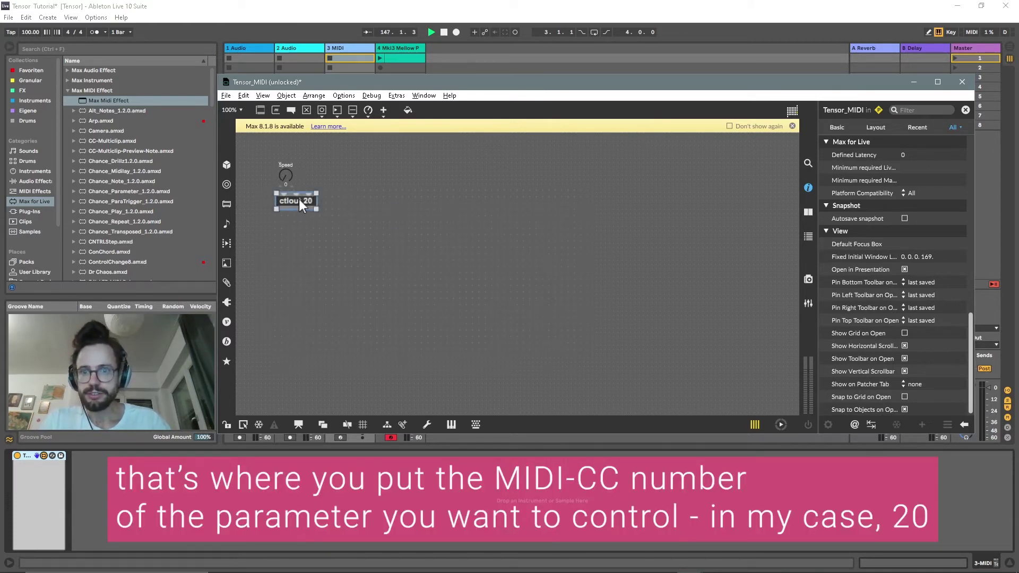
drag(287, 203, 288, 211)
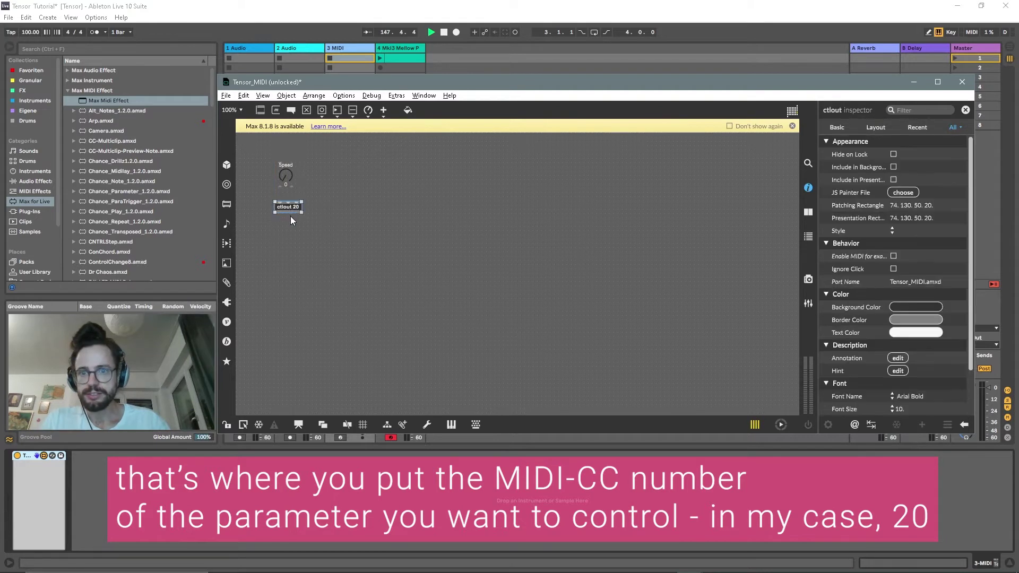
Connect the Speed dial's first outlet to the first inlet of ctlout 20 and save the device
click(290, 178)
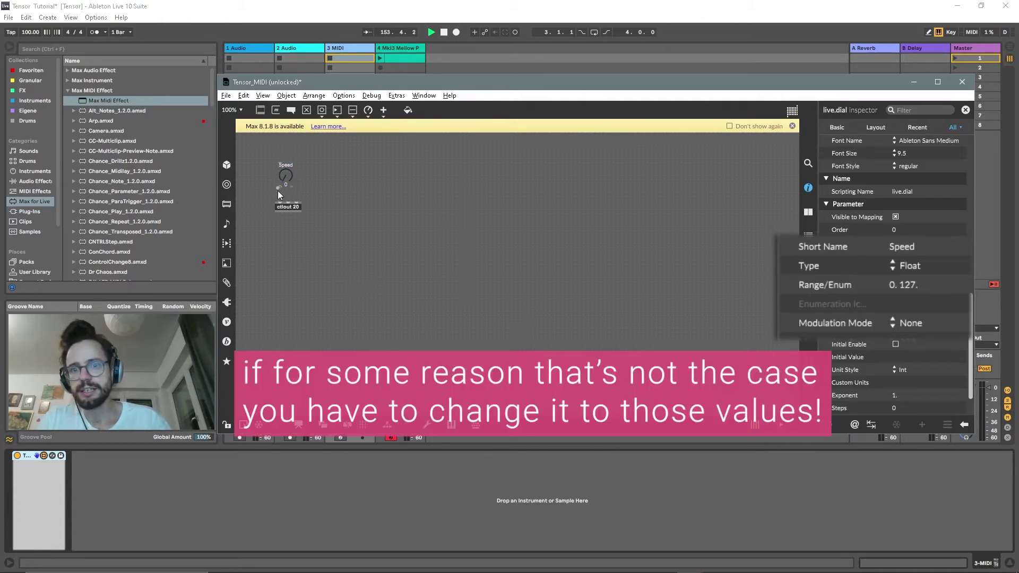
drag(279, 189, 280, 207)
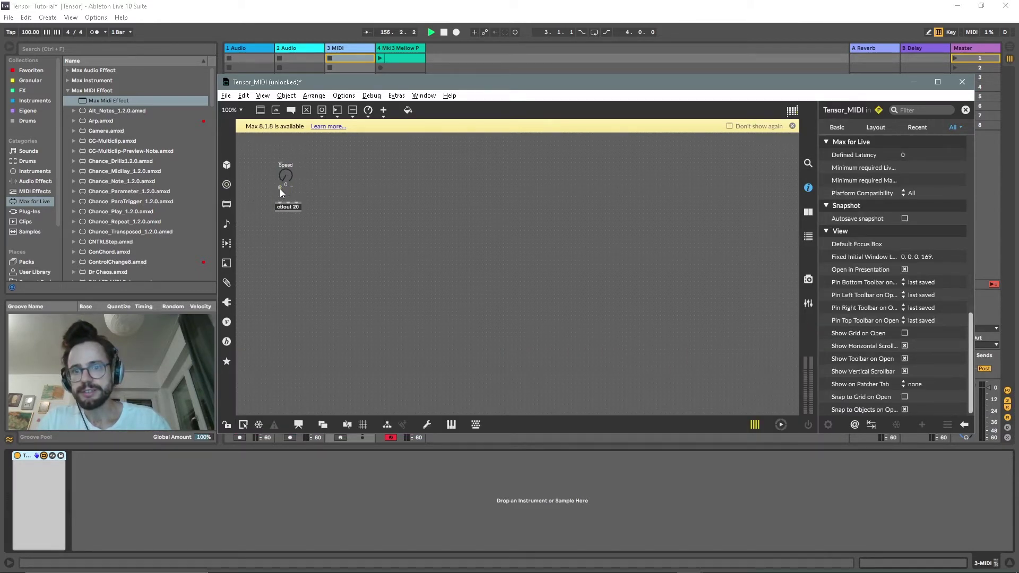
drag(280, 189, 279, 202)
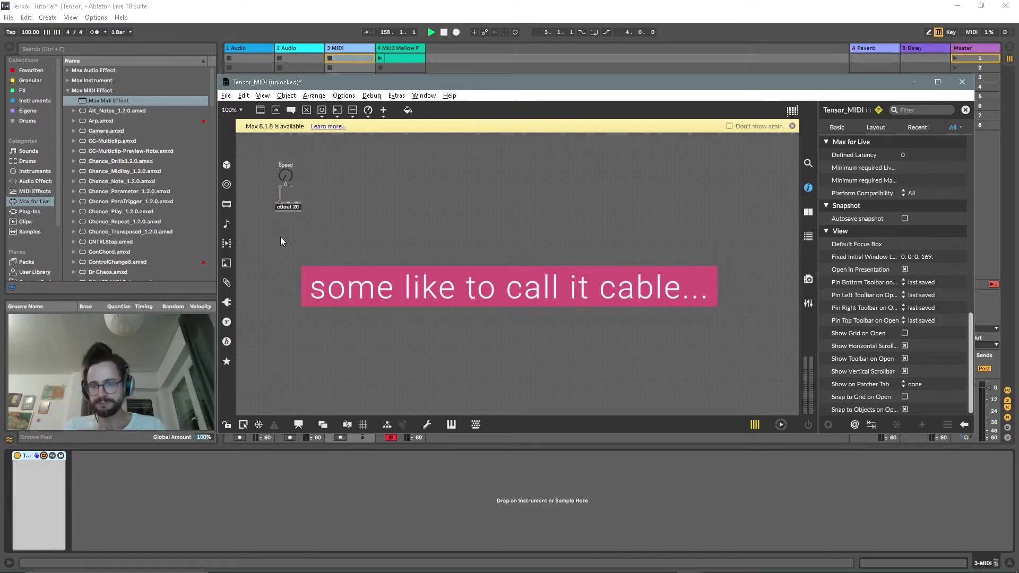
key(ctrl+s)
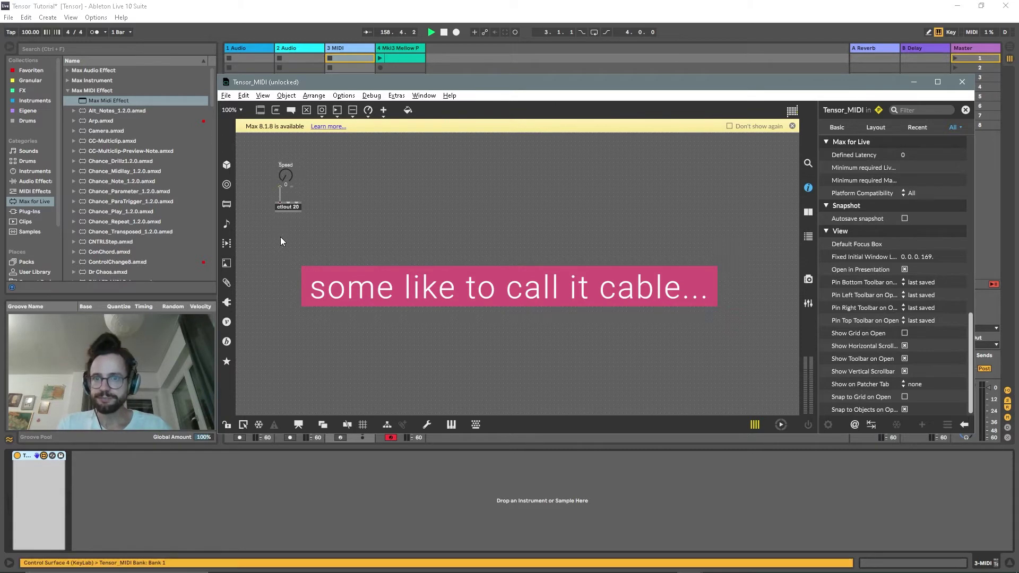
Shift the patcher window slightly aside and launch the first clip on track 4, the Mellow Piano track
drag(398, 85, 386, 85)
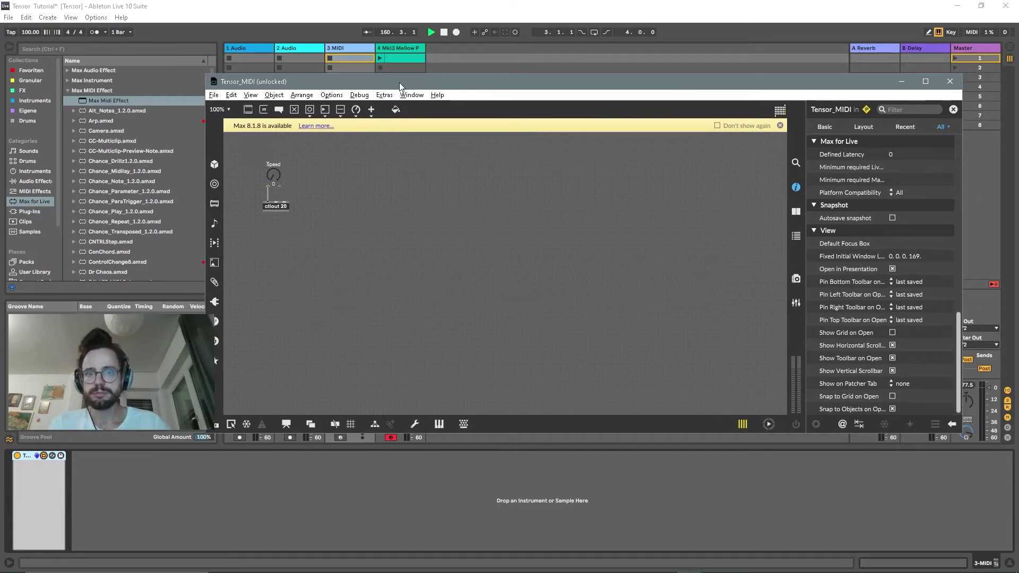
click(378, 57)
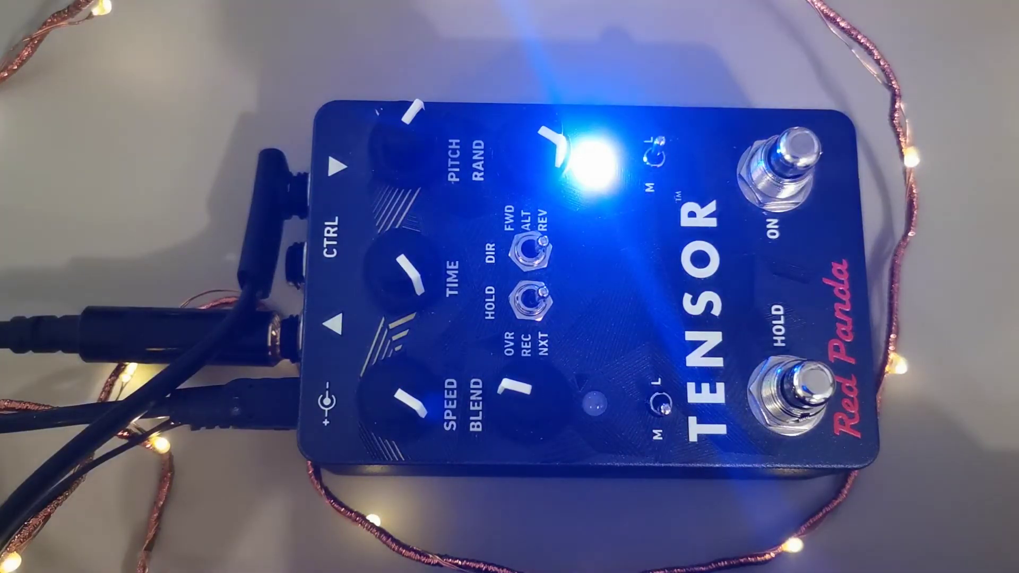
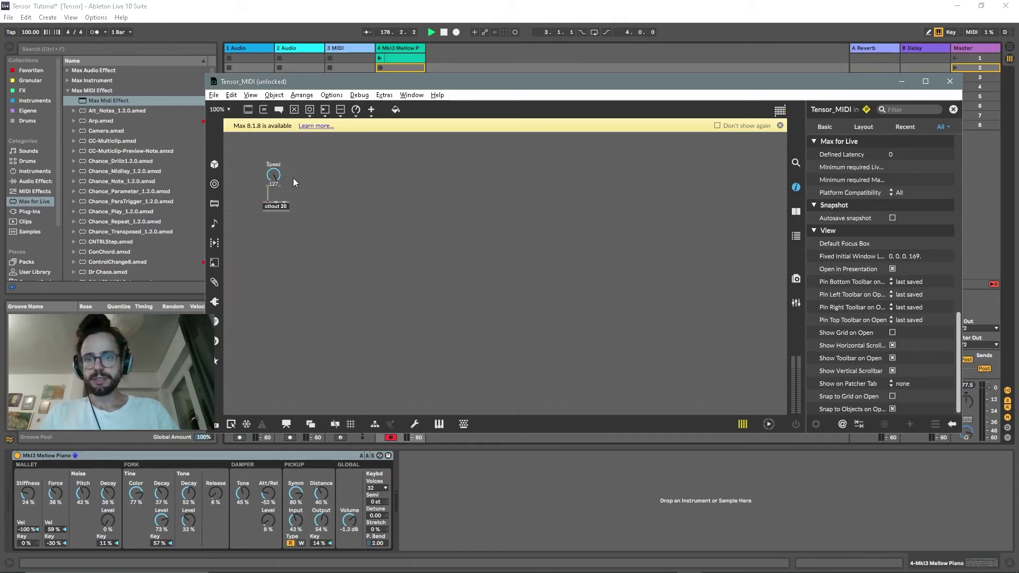
Add a second live.dial beside the Speed dial and set its Long Name and Short Name to Time
click(356, 110)
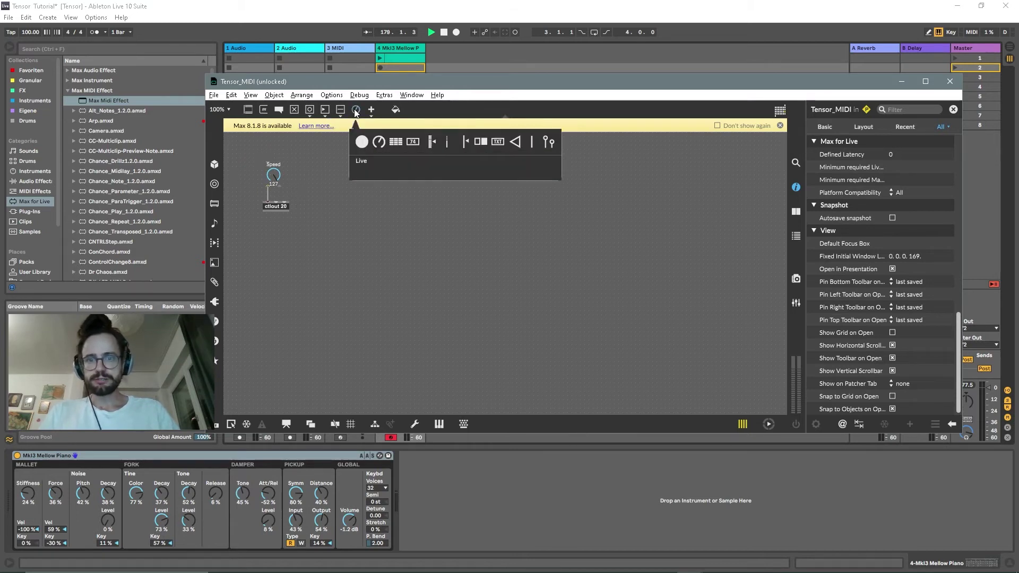
drag(384, 143, 325, 175)
scroll(890, 341, down, 3)
click(895, 247)
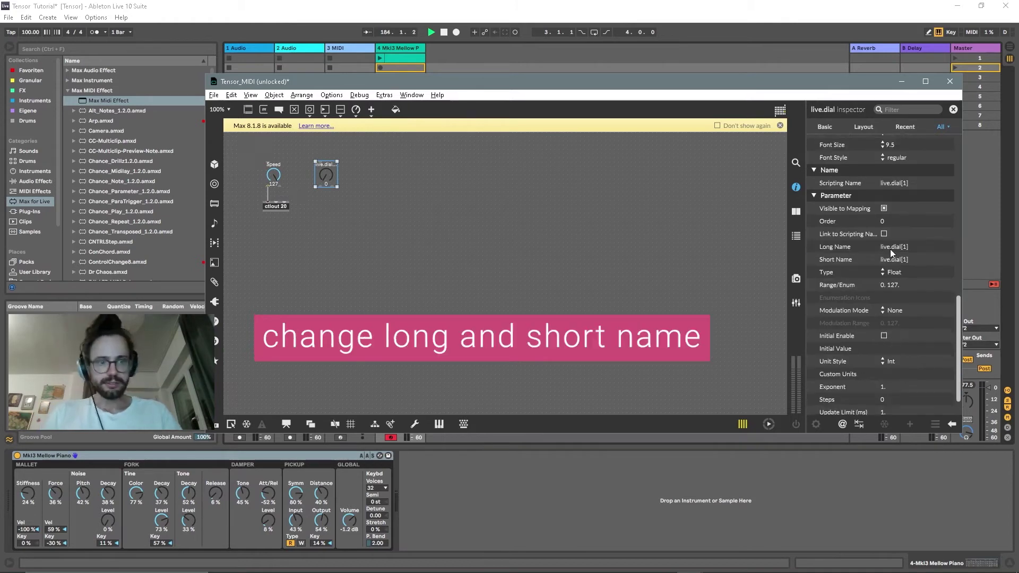
text(Time)
click(894, 260)
text(Time)
click(505, 248)
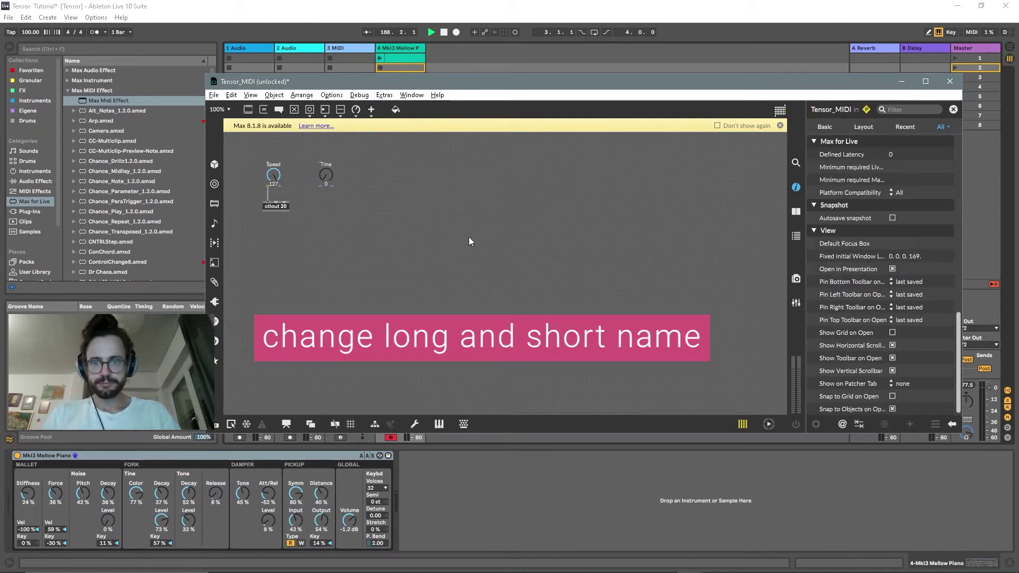
Add a third live.dial beside the Time dial and set its Long Name and Short Name to Pitch
click(356, 110)
drag(384, 142, 368, 175)
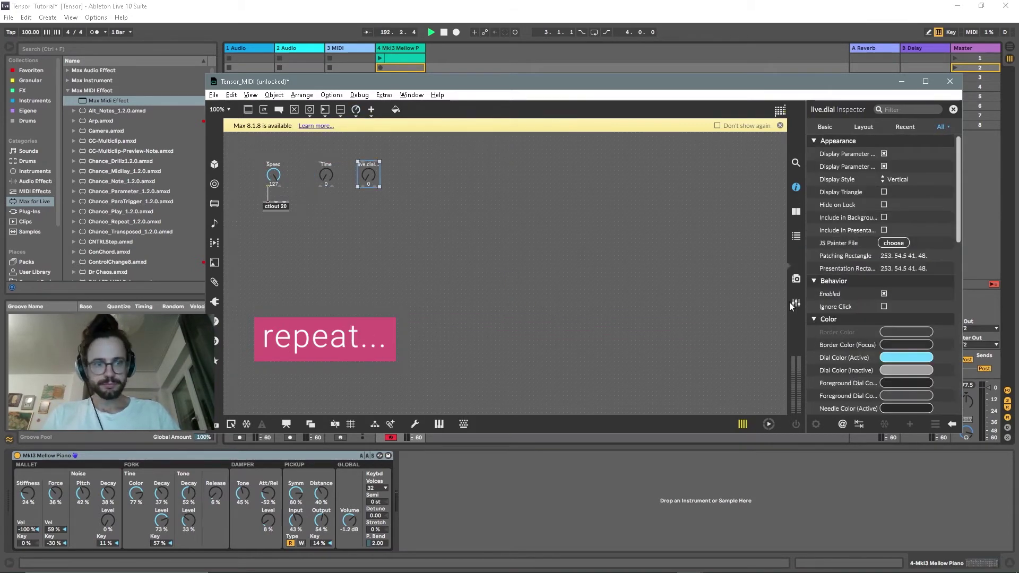
scroll(892, 318, down, 3)
click(895, 291)
text(Pitch)
key(Return)
click(687, 336)
Duplicate the Pitch dial beside the original and rename the copy's Long Name and Short Name to Blend
click(370, 176)
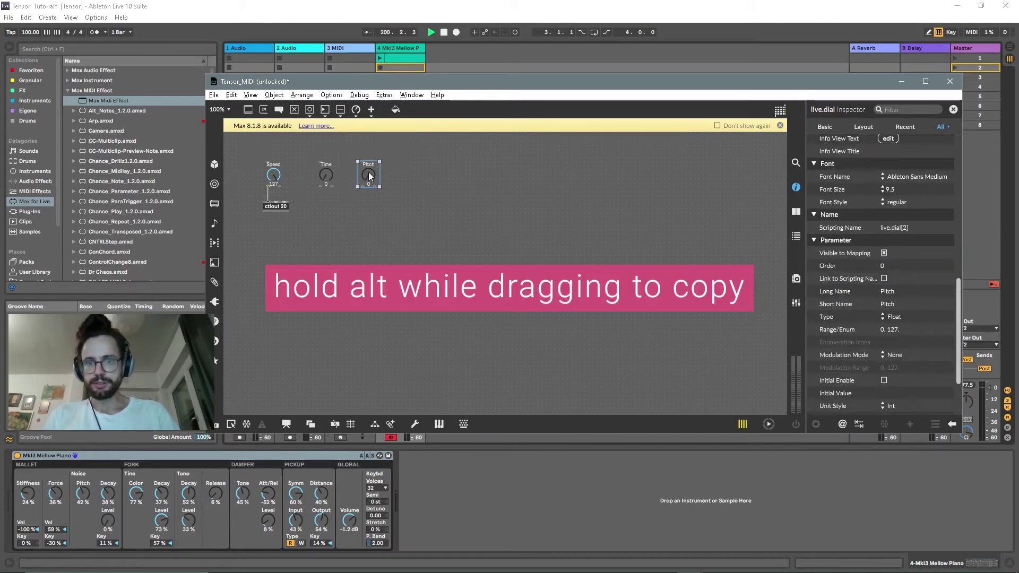
drag(397, 173, 408, 178)
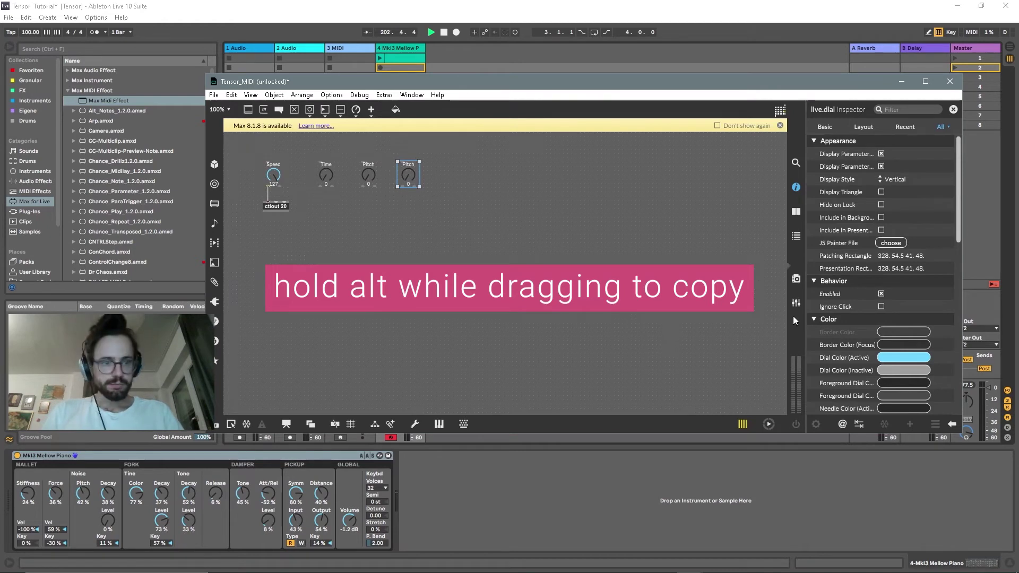
scroll(859, 326, down, 10)
click(885, 235)
text(Blend)
key(Return)
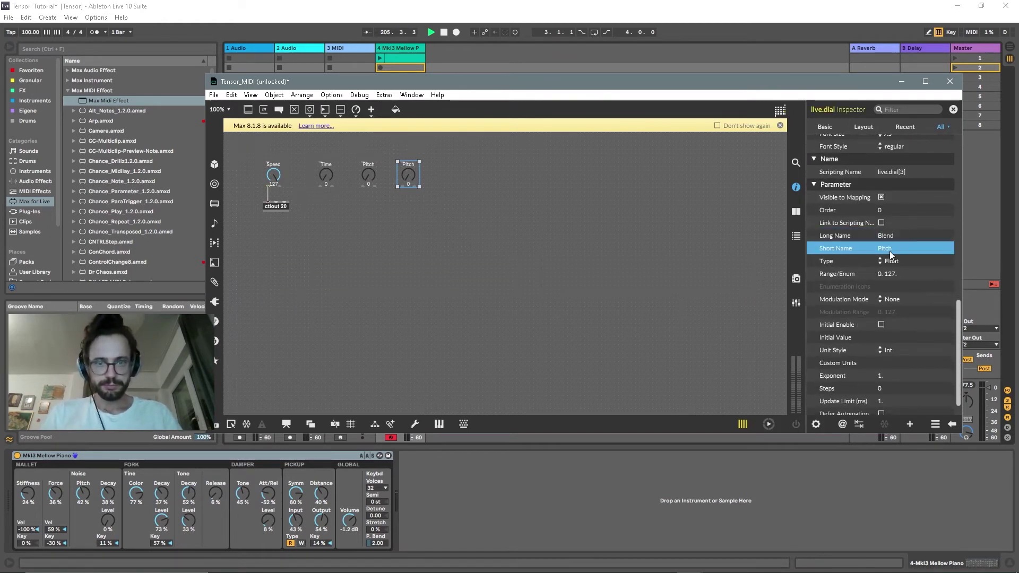
Duplicate the Blend dial beside the original and rename the copy's Long Name and Short Name to Random
drag(408, 174, 444, 175)
scroll(883, 326, down, 5)
scroll(882, 326, down, 2)
click(885, 305)
text(Random)
key(Tab)
click(566, 336)
Switch to the Tensor manual in the browser and check the CC numbers for Time, Pitch, Blend and Random
key(alt+Tab)
key(alt+Tab)
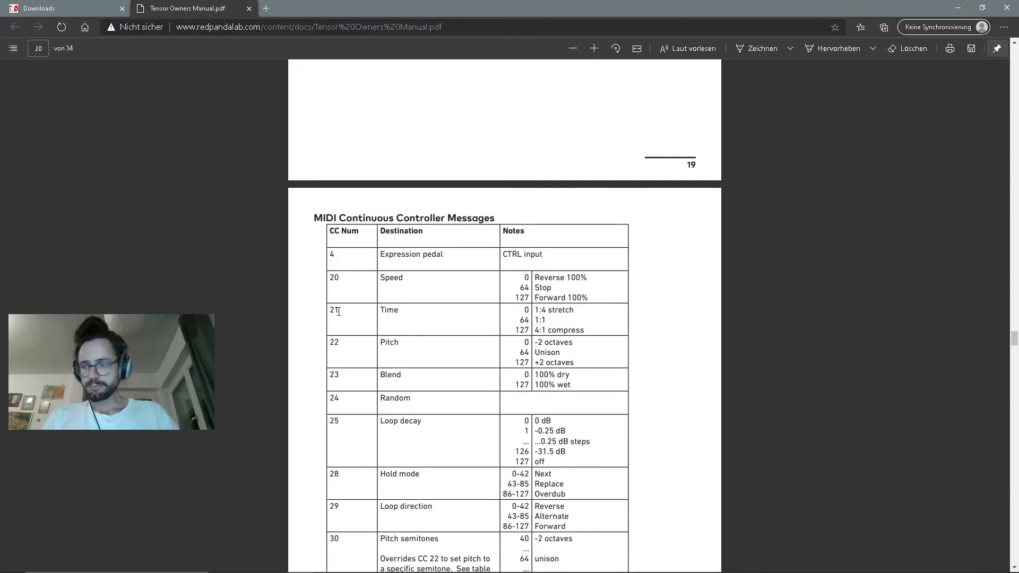
scroll(338, 311, down, 1)
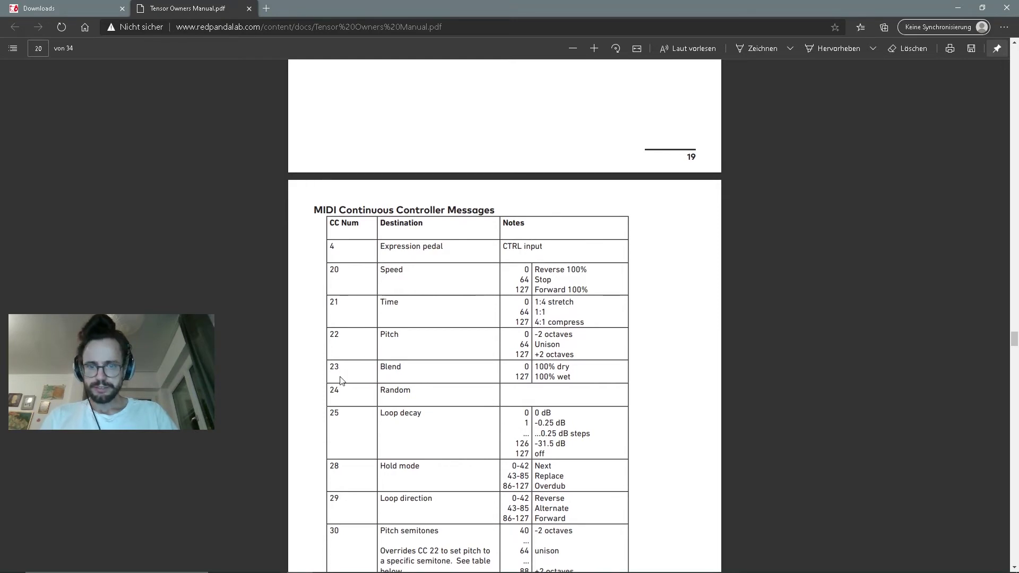
Return to the Max patcher and copy the ctlout 20 object beneath each of the Time, Pitch, Blend and Random dials
key(alt+Tab)
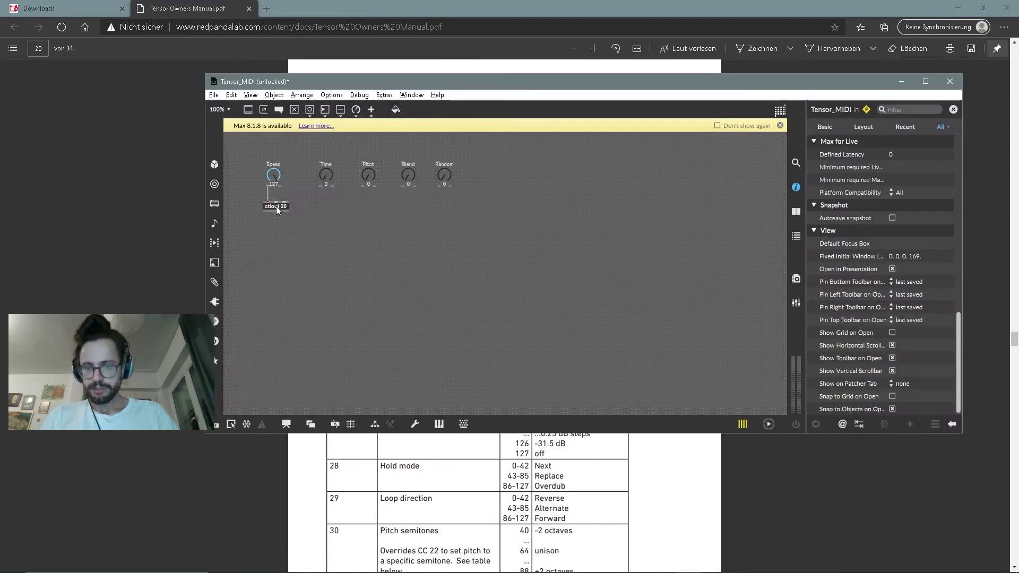
drag(276, 206, 330, 210)
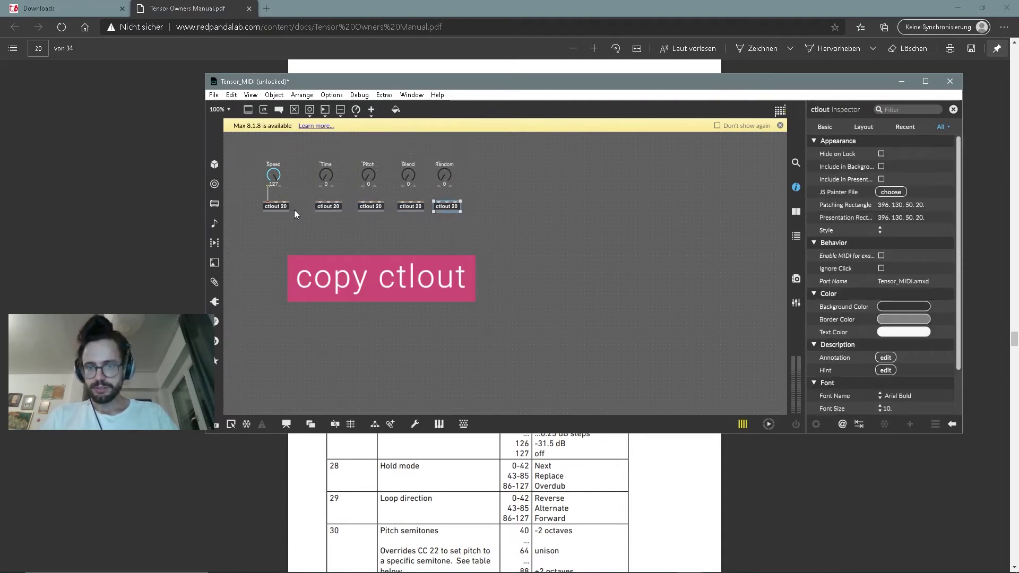
Connect the Time, Pitch, Blend and Random dials to the ctlout objects beneath them
click(303, 210)
drag(321, 187, 319, 203)
drag(363, 187, 400, 203)
drag(439, 187, 436, 203)
Change the controller numbers of the ctlout objects under Time, Pitch, Blend and Random to 21, 22, 23 and 24
double_click(335, 206)
text(21)
double_click(378, 206)
text(22)
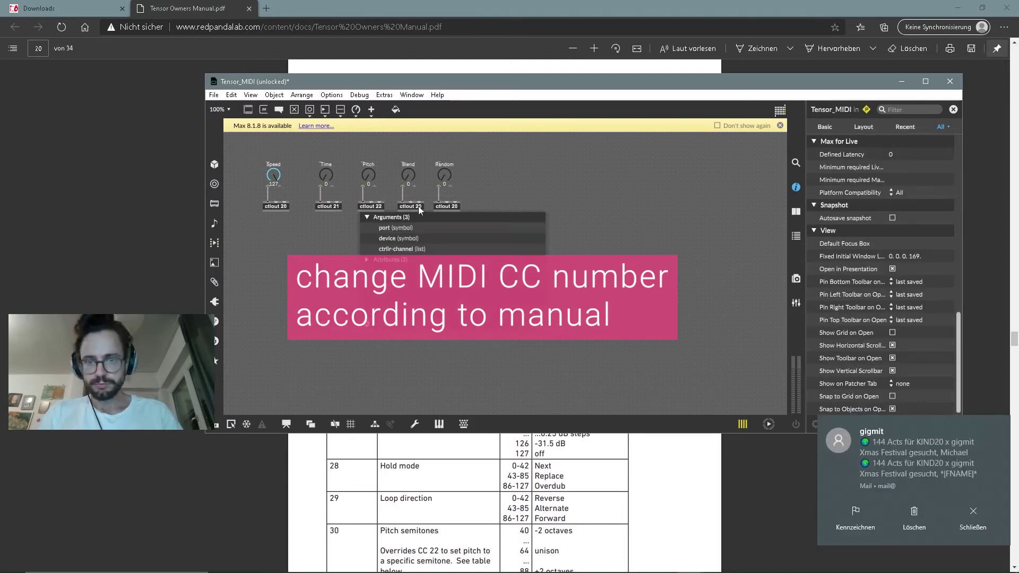
double_click(410, 206)
text(23)
double_click(447, 206)
text(24)
click(507, 176)
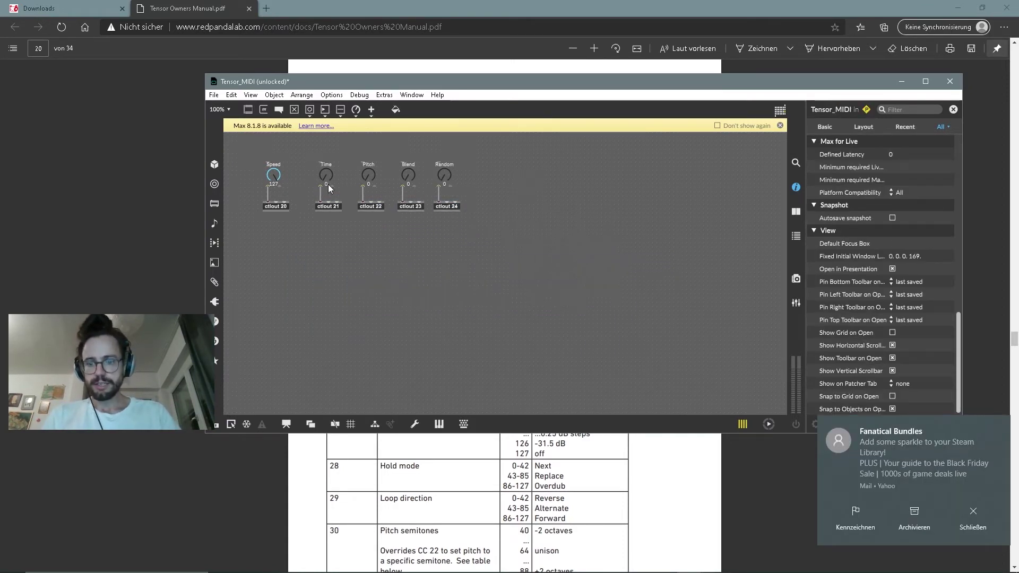
Play the Mellow Piano clip in Ableton Live and test the patcher dials, setting Time to 59, Pitch to 98, Blend to 62 and Random to 127
key(alt+Tab)
key(alt+Tab)
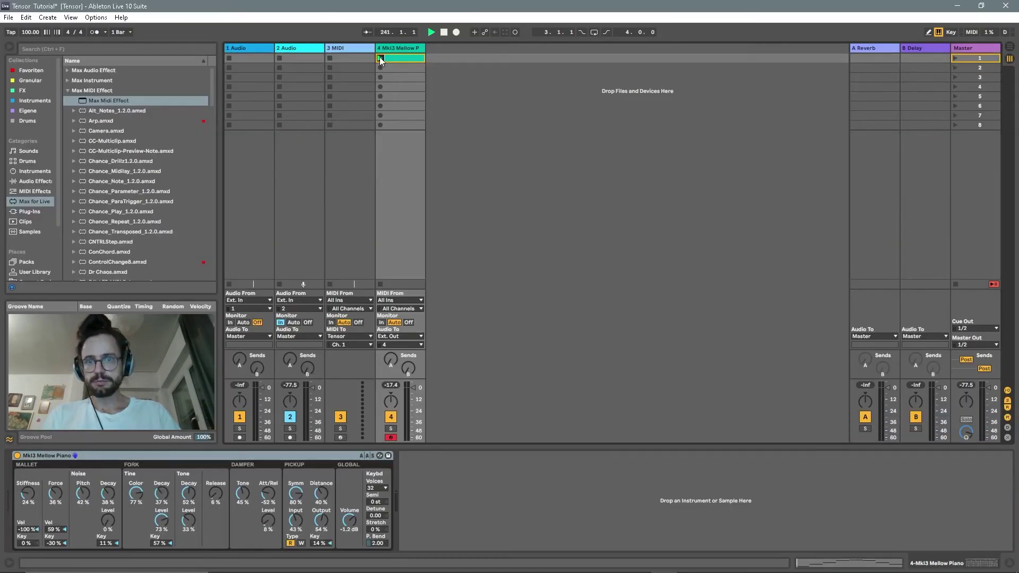
key(alt+Tab)
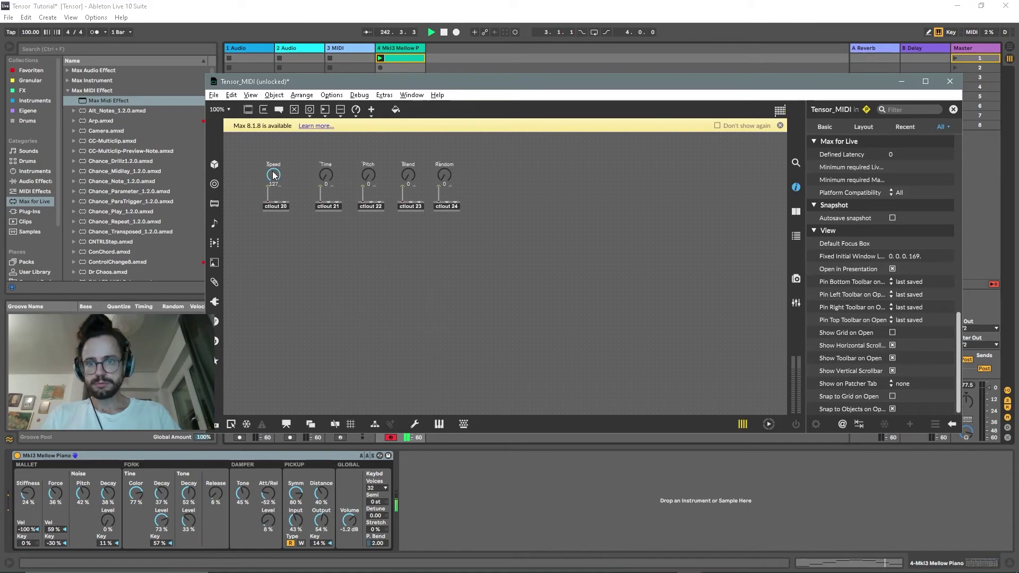
drag(273, 175, 274, 191)
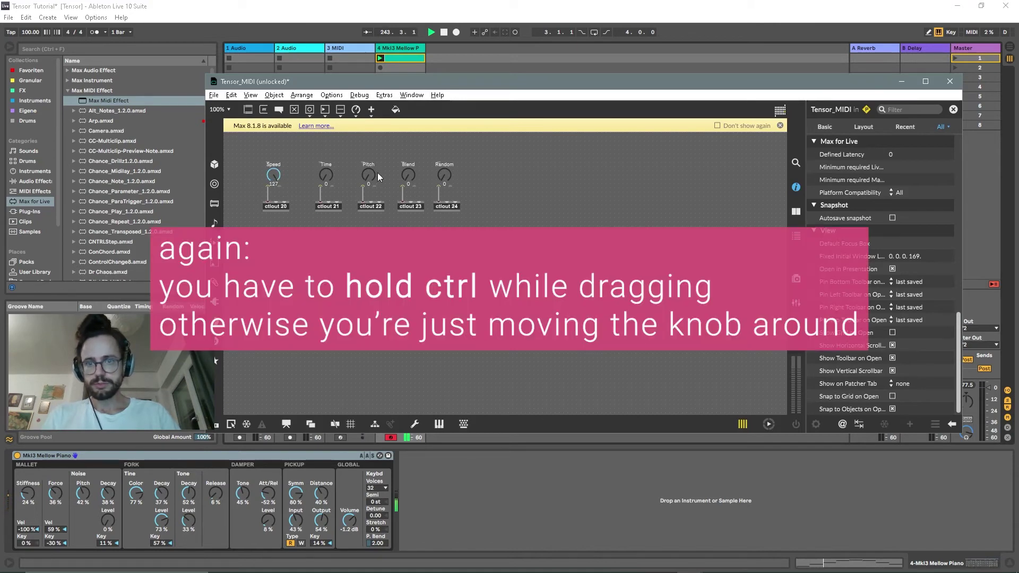
drag(368, 174, 368, 138)
drag(369, 175, 369, 172)
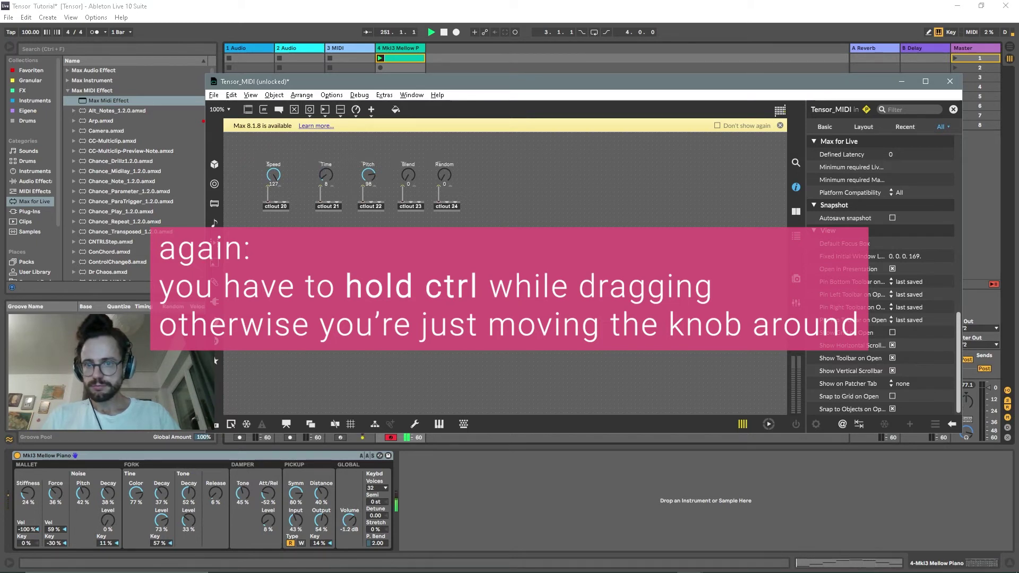
drag(326, 192, 328, 174)
drag(408, 175, 446, 155)
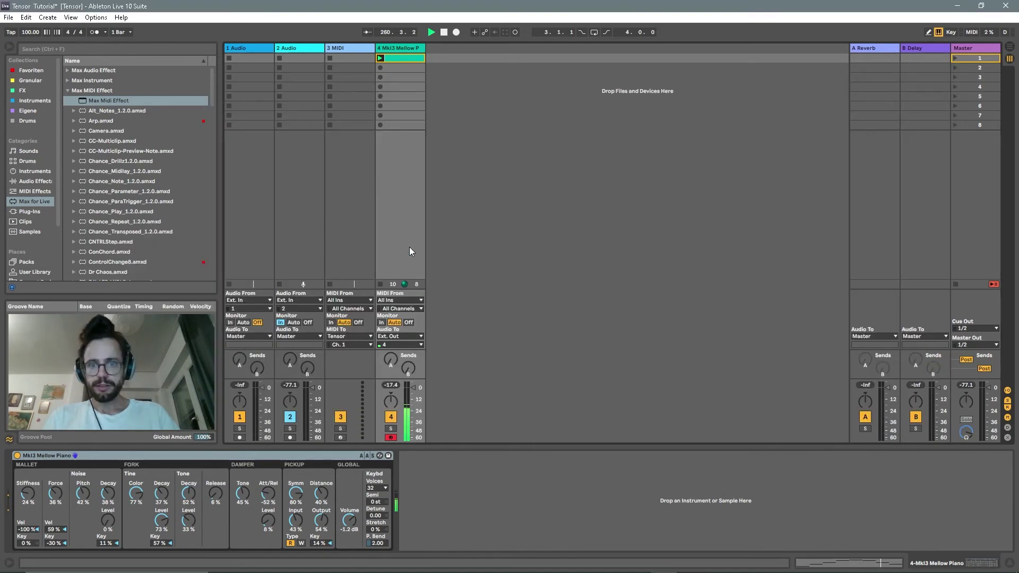
Select the 3 MIDI track in Ableton Live to check how its device looks and return to the Max patcher
key(Left)
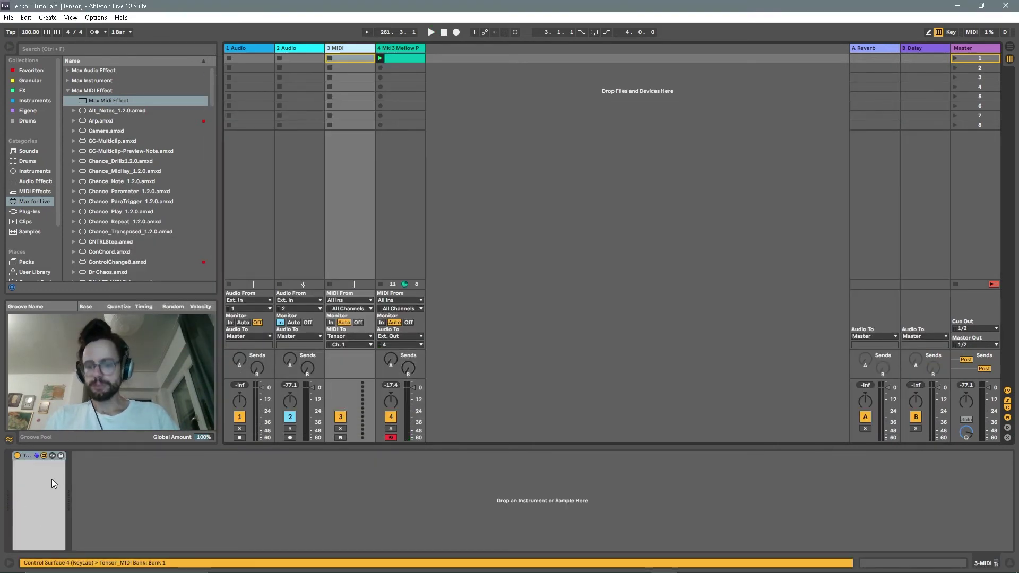
key(alt+Tab)
key(alt+Tab)
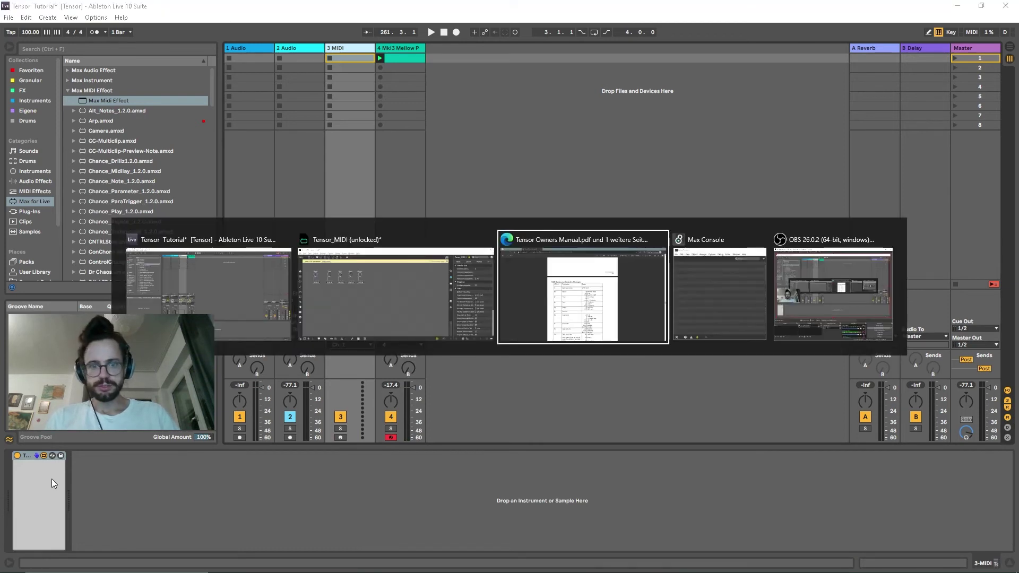
key(alt+Tab)
key(alt+Tab)
key(alt+Tab)
key(alt+Tab)
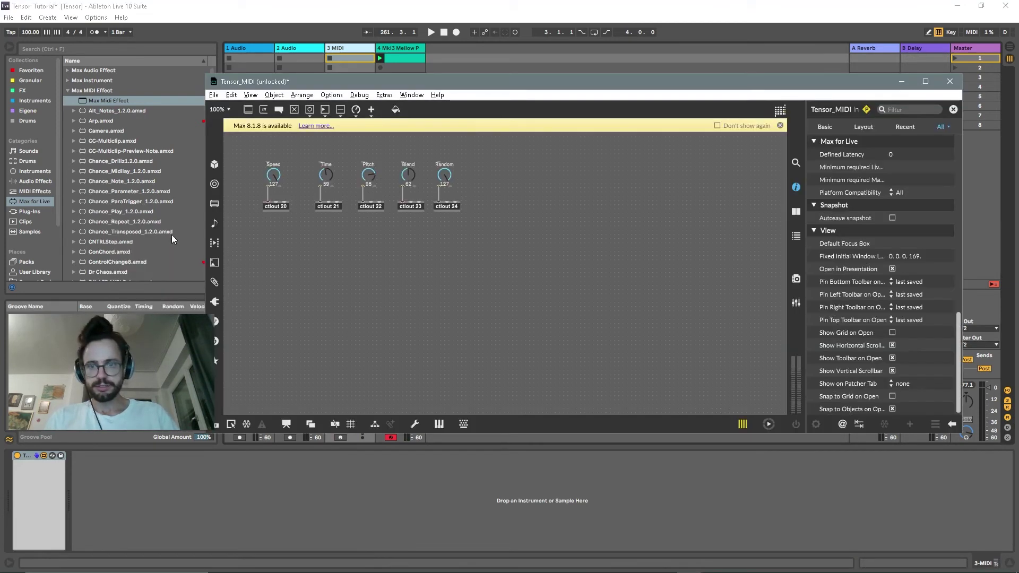
Add the Speed, Time, Pitch, Blend and Random dials to the presentation
drag(262, 149, 466, 178)
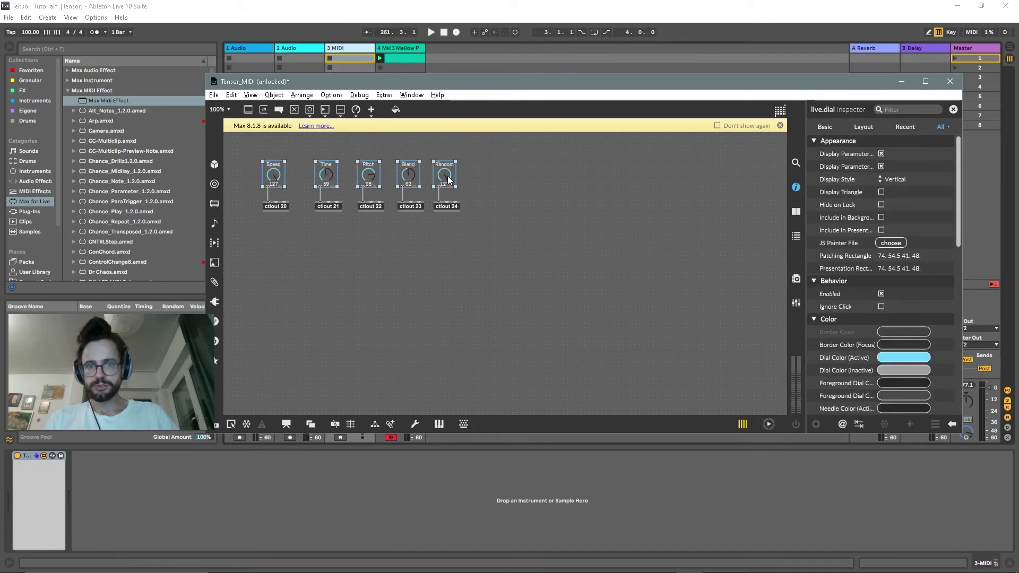
right_click(447, 179)
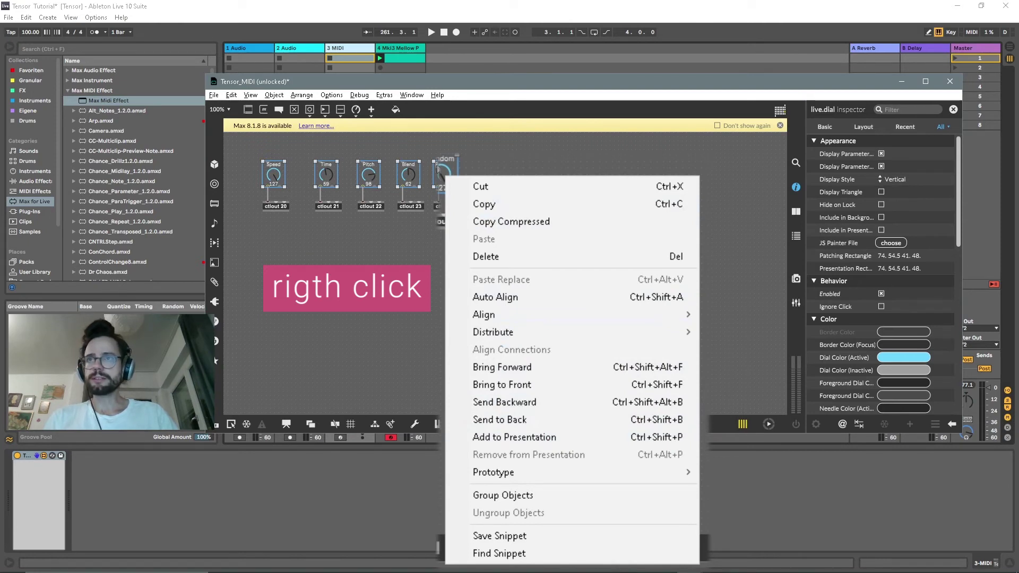
click(499, 440)
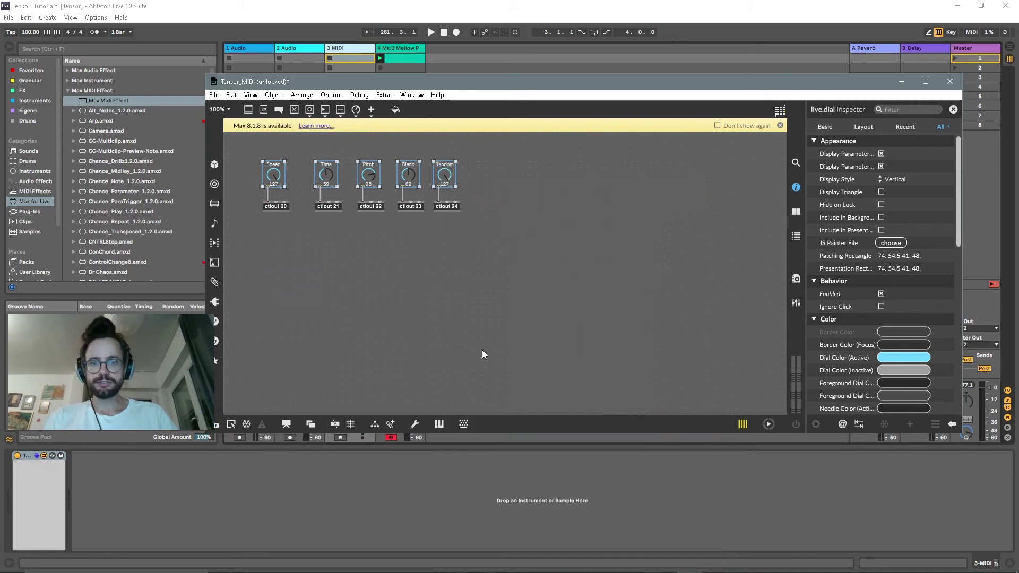
click(482, 349)
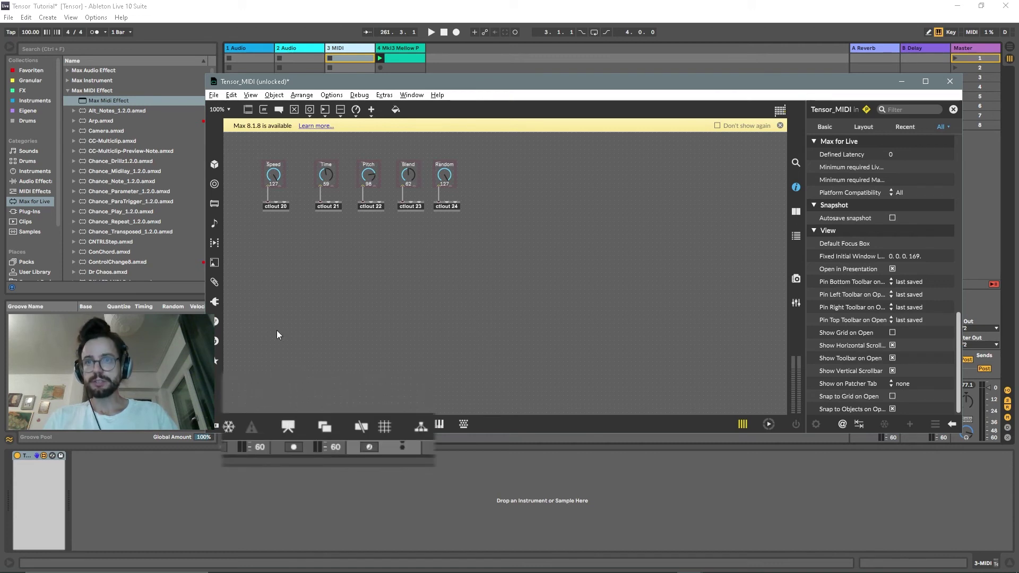
Enable presentation mode and arrange Speed, Time and Pitch in an upper row with Blend and Random below, above the device boundary line
click(289, 426)
click(268, 154)
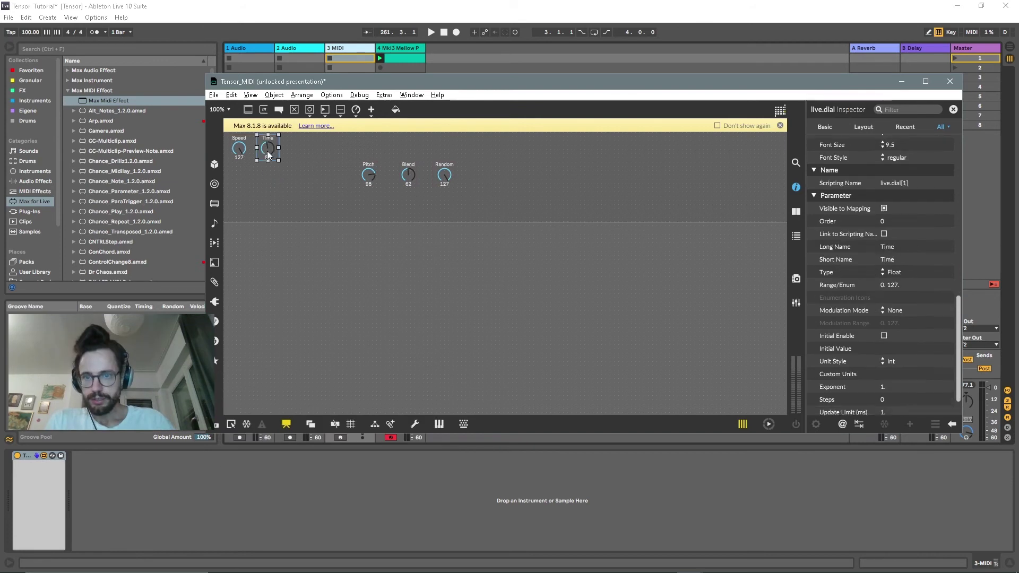
drag(369, 179, 295, 151)
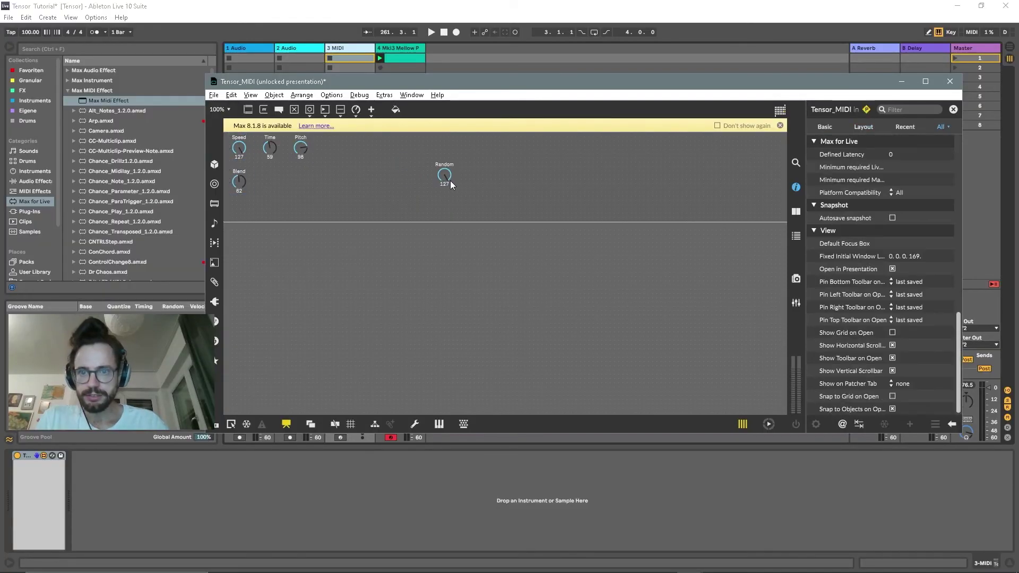
drag(445, 176, 308, 196)
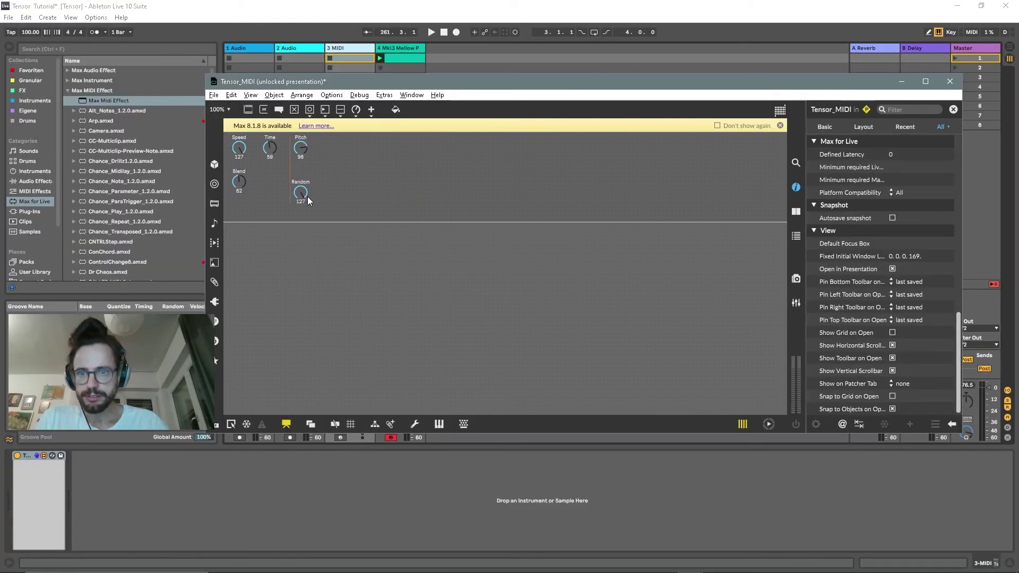
click(362, 192)
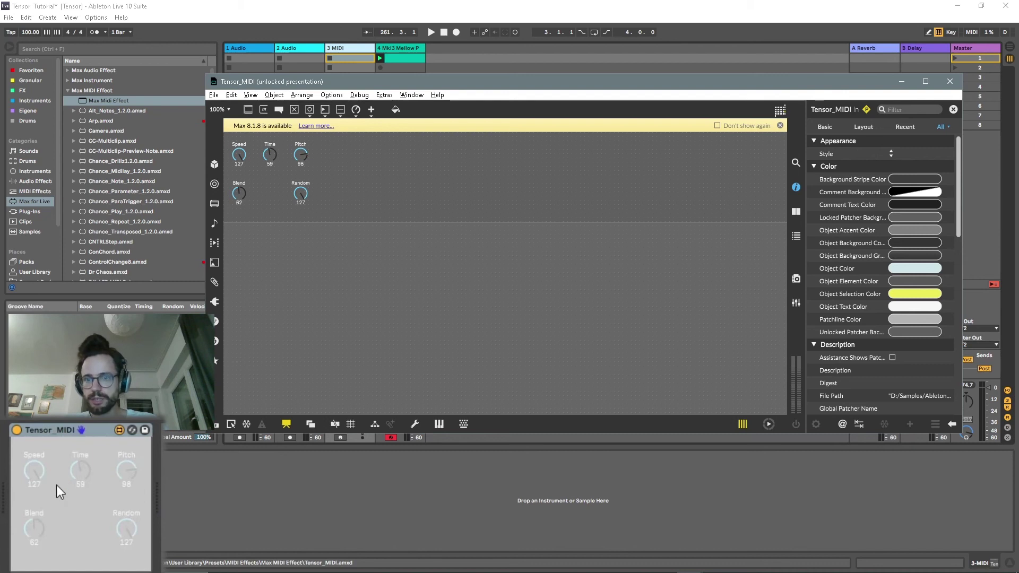
Lock the patcher, freeze the Tensor_MIDI device, and save and close it
click(215, 426)
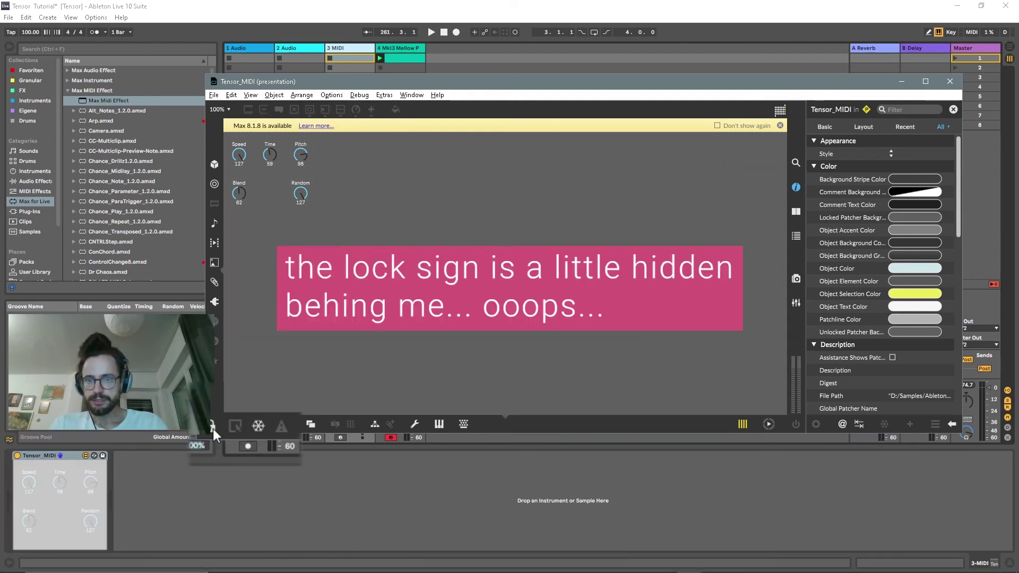
click(259, 426)
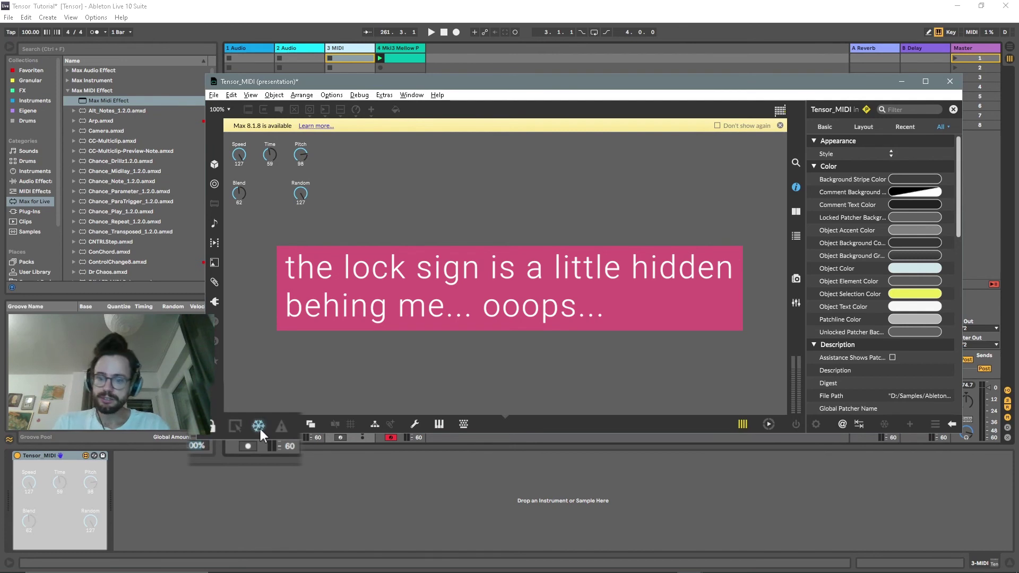
key(ctrl+s)
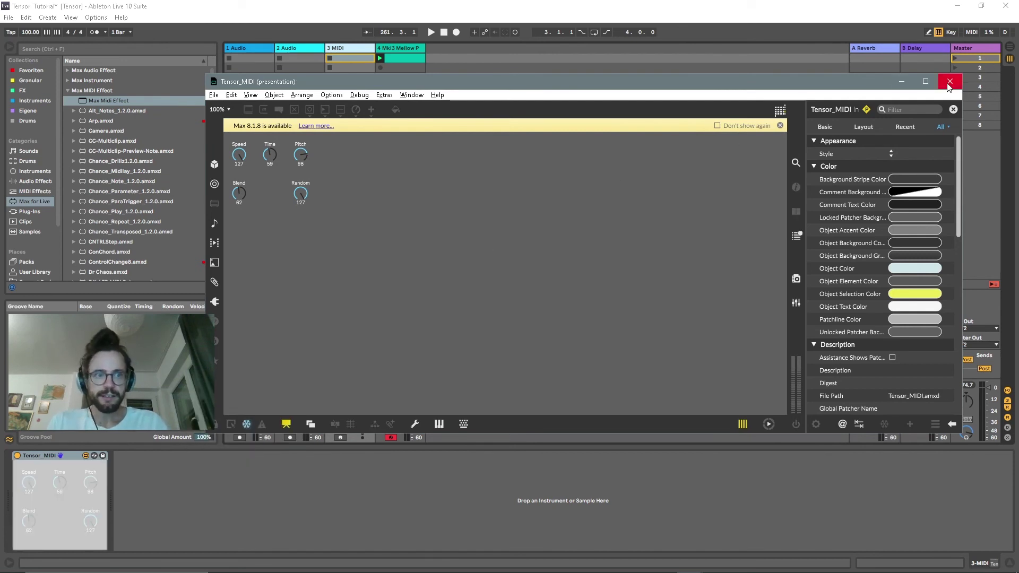
click(950, 82)
Test the Tensor_MIDI device during playback, setting Speed to 111, Time to 77, Pitch to 59, and Blend and Random to 0
key(space)
drag(35, 470, 34, 533)
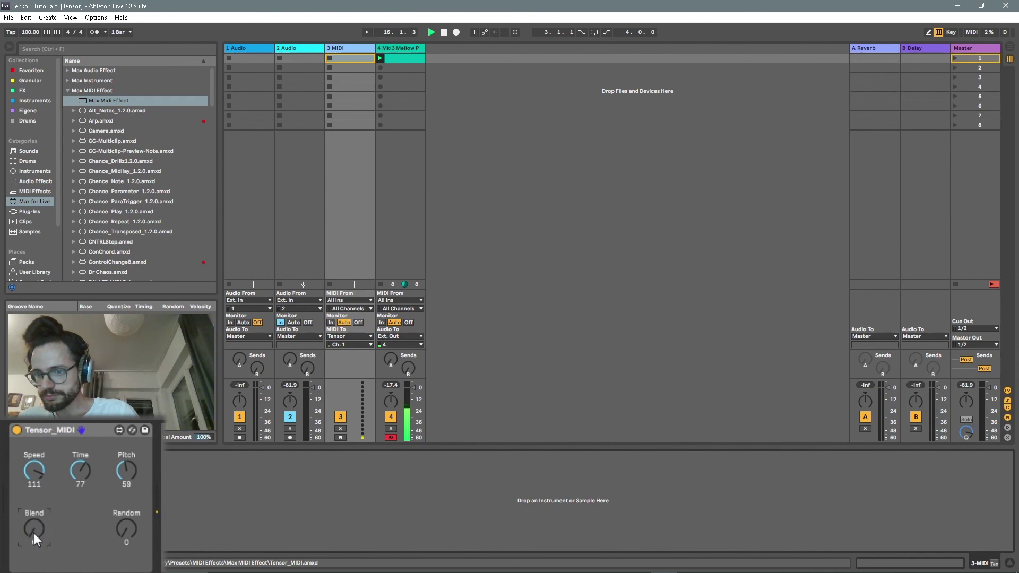
key(space)
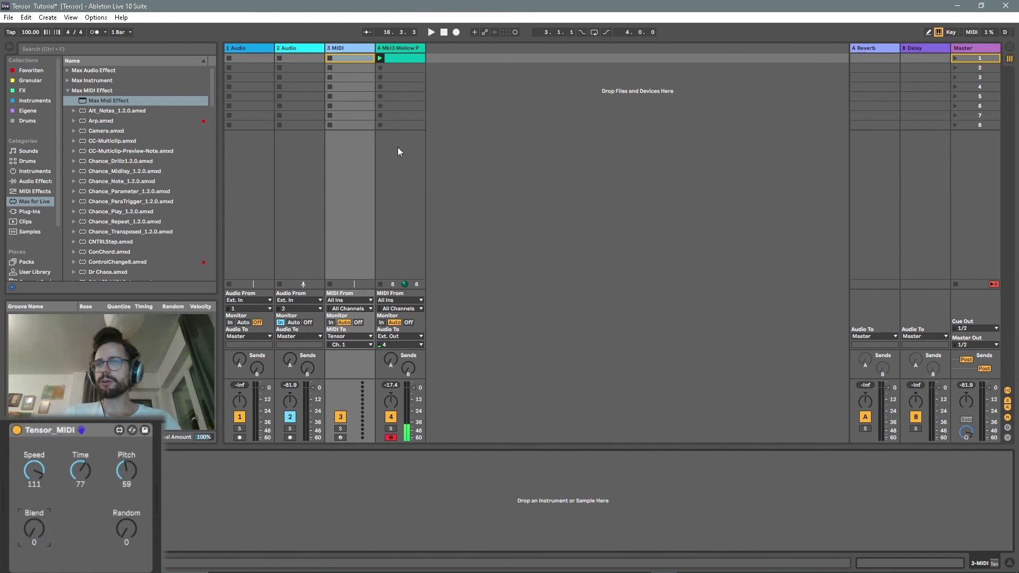